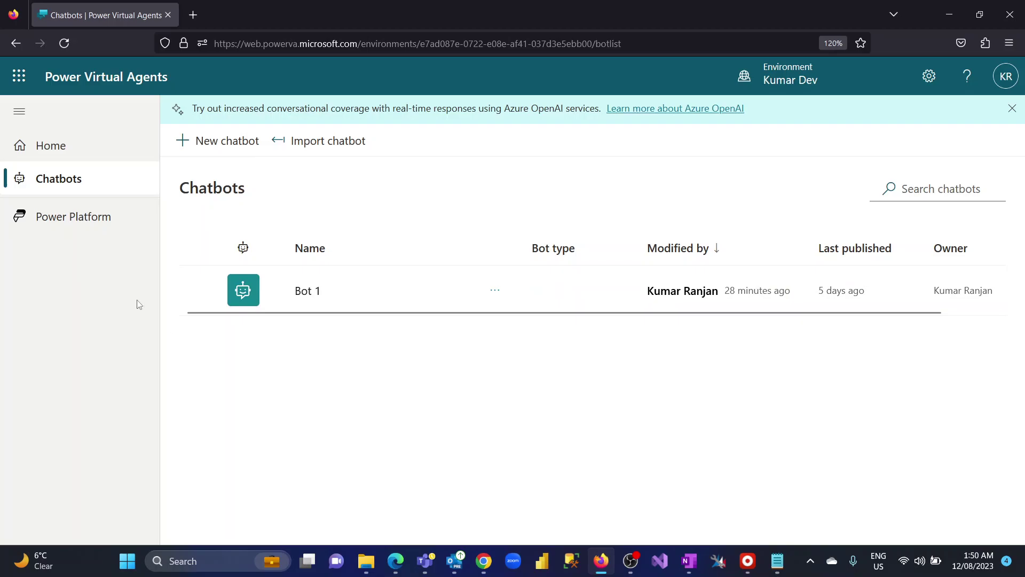
Create a new English chatbot named "Ask me"
left_click(218, 150)
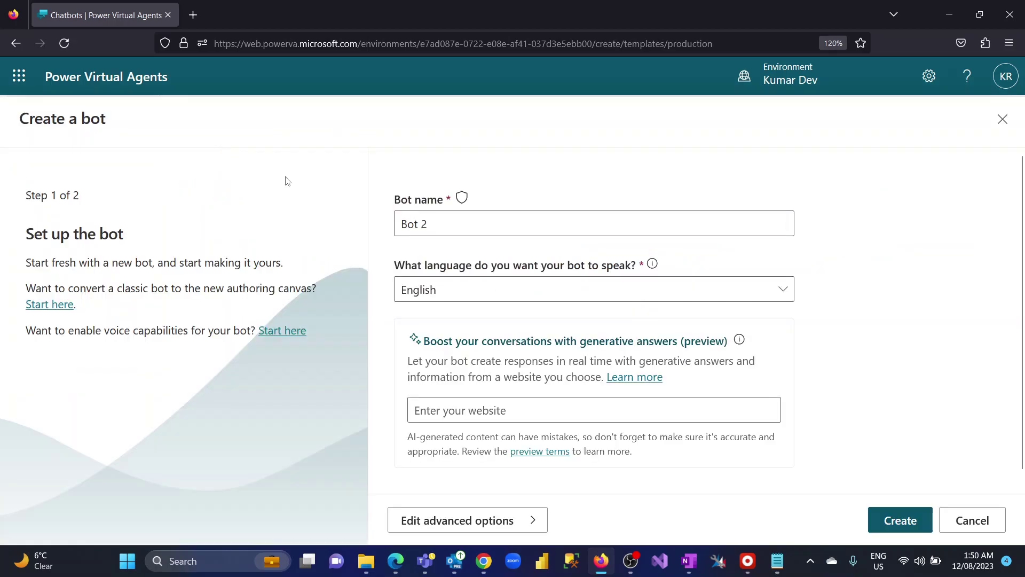
left_click_drag(458, 220, 380, 231)
key("BackSpace")
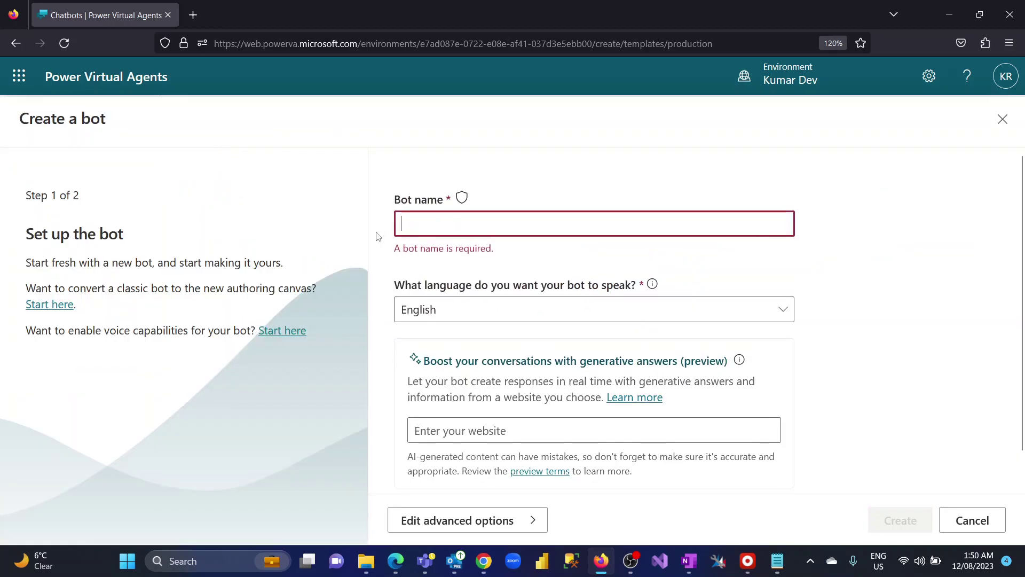
type("Ask me")
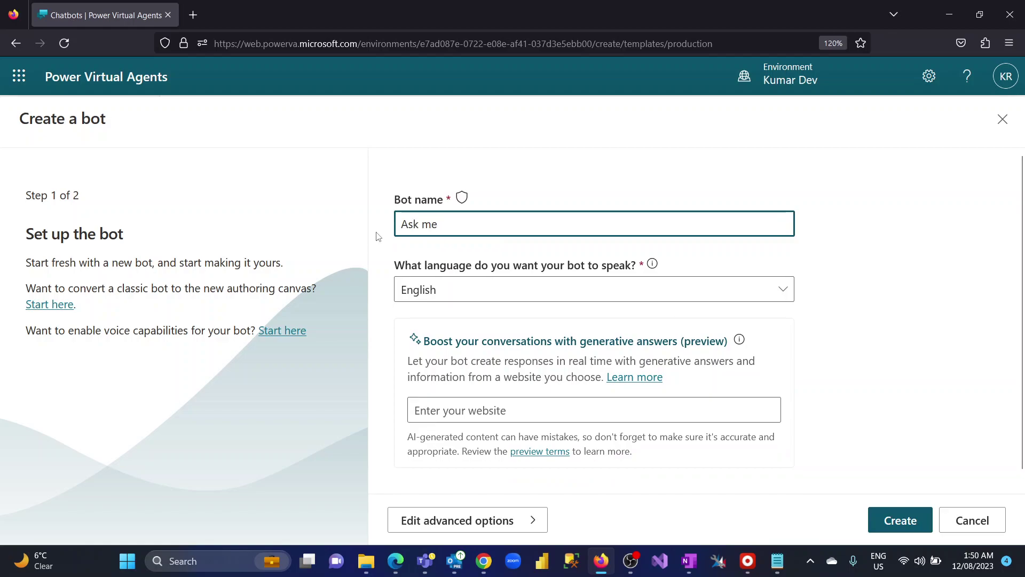
left_click(900, 520)
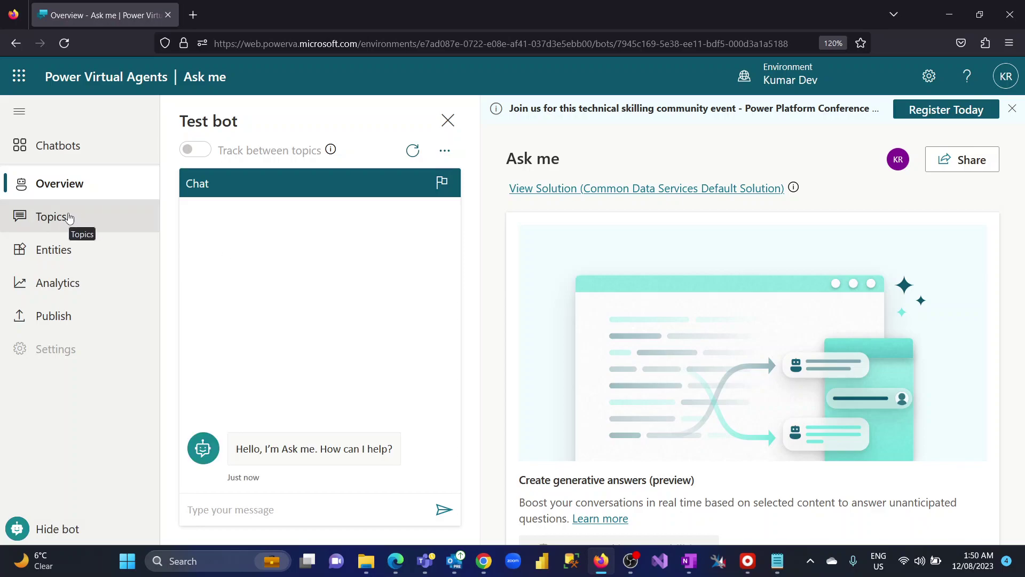
Create a new blank topic for the Ask me bot
left_click(68, 217)
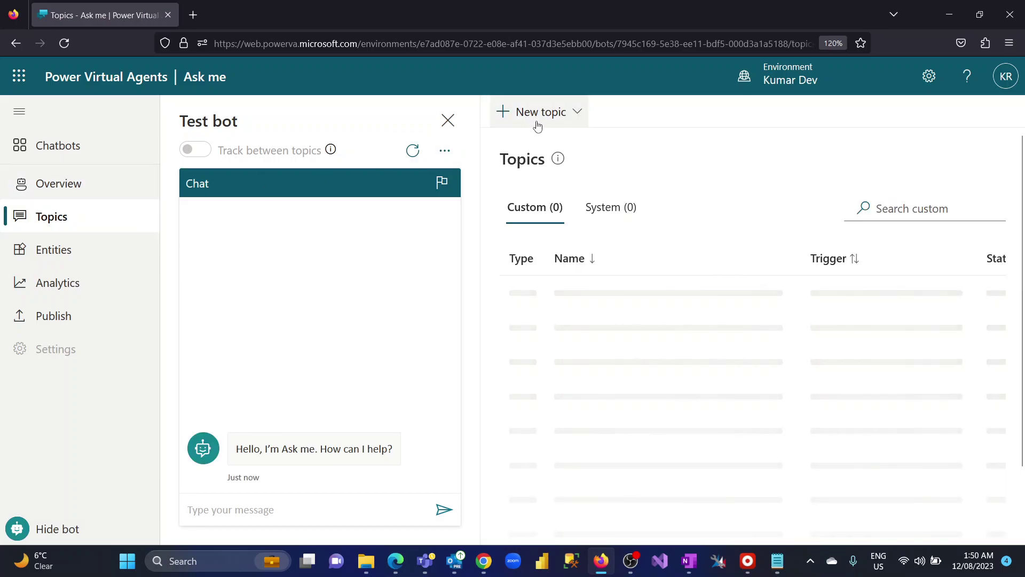
left_click(537, 124)
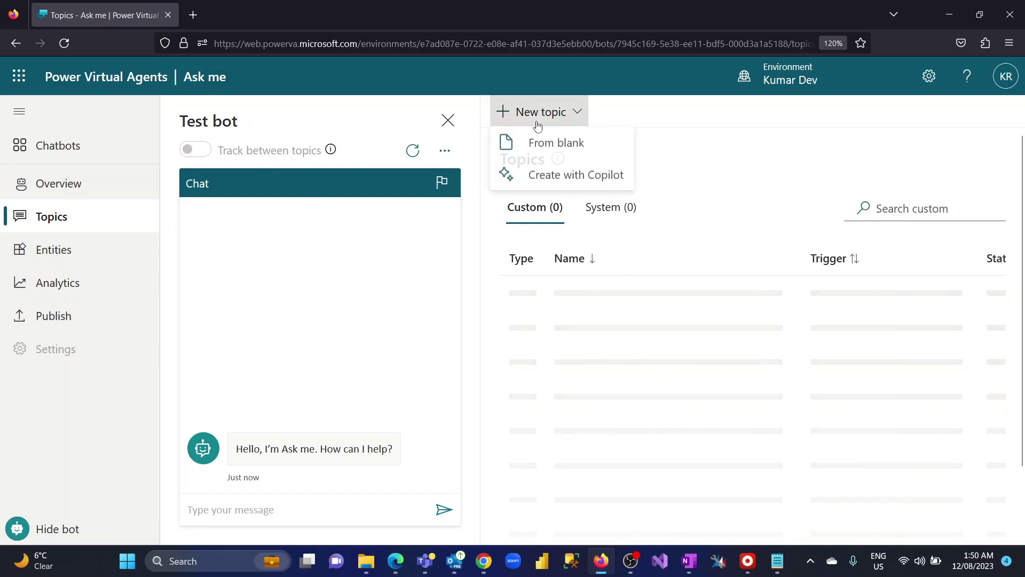
left_click(556, 153)
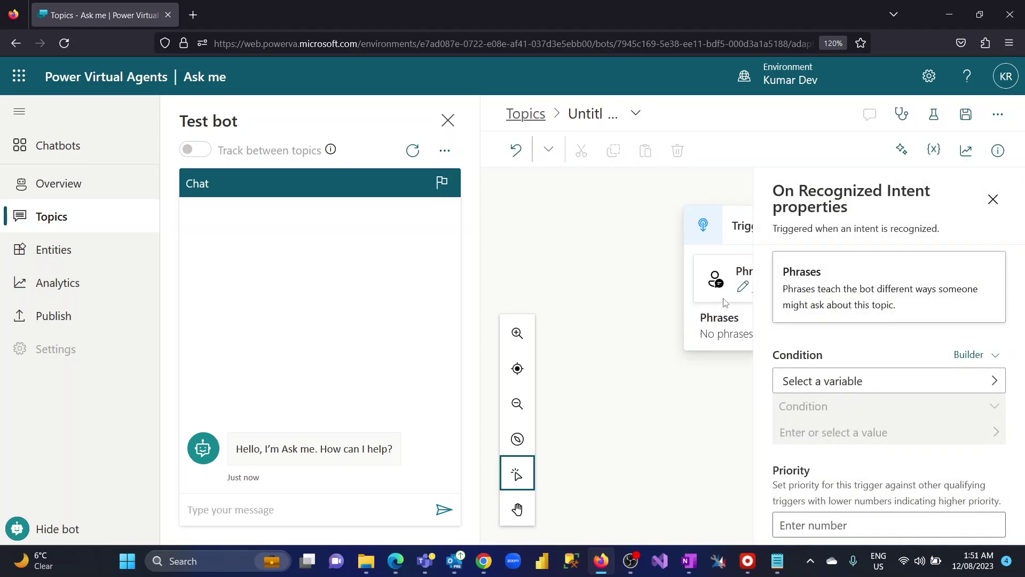
Add the trigger phrases "Hi gpt" and "hi openai" to the new topic
left_click(744, 295)
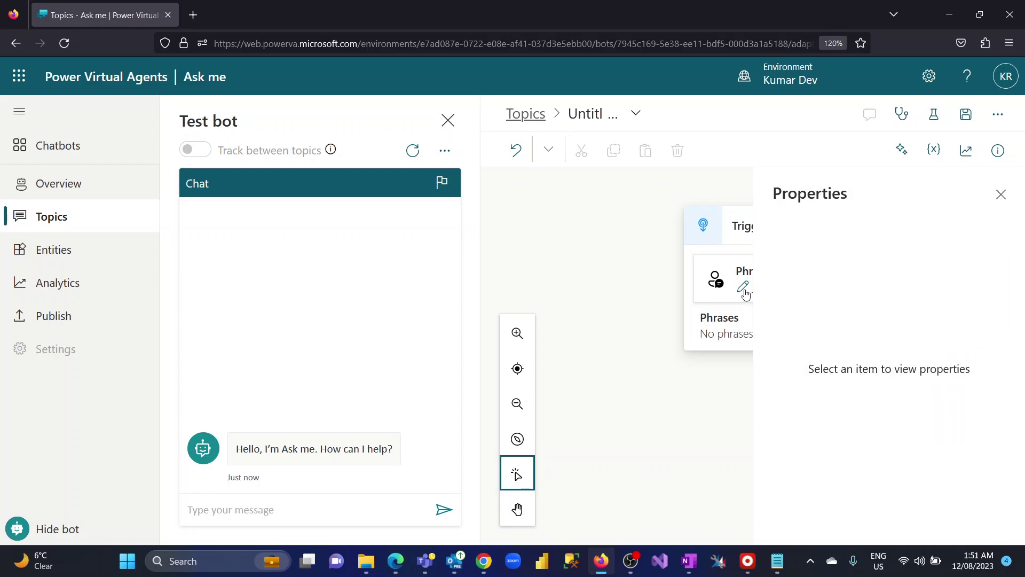
left_click(1002, 194)
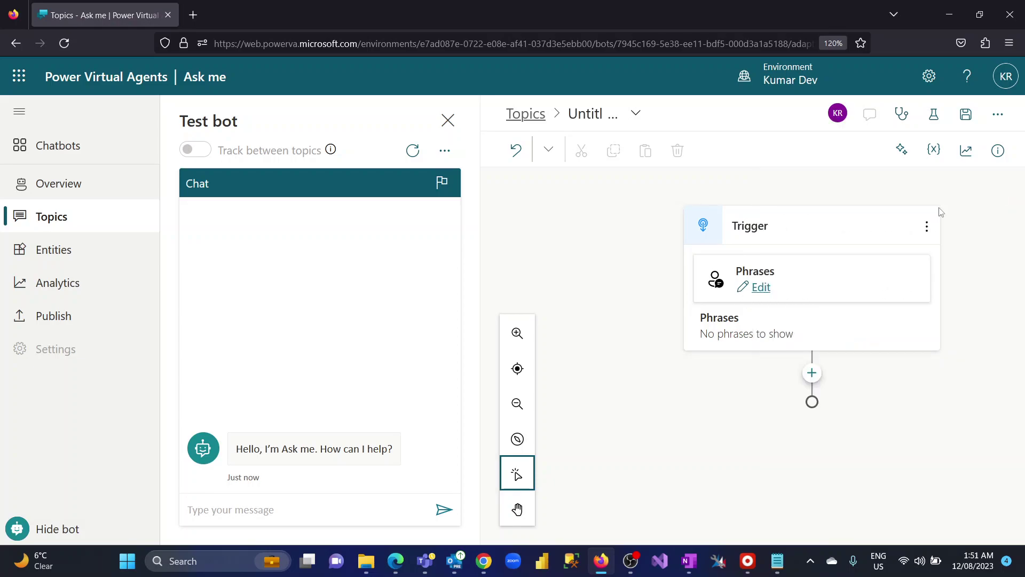
left_click(762, 288)
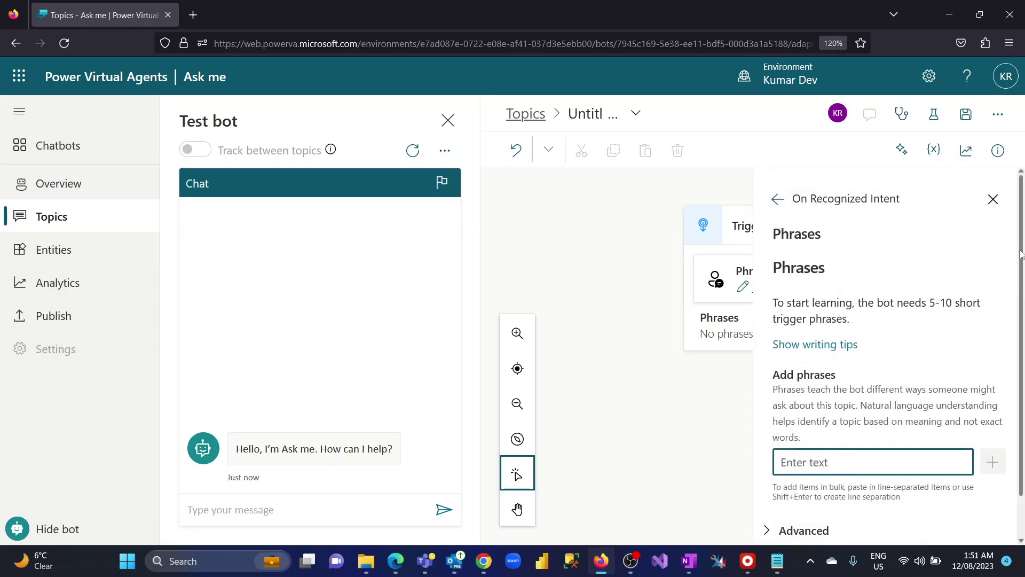
key("ctrl+minus")
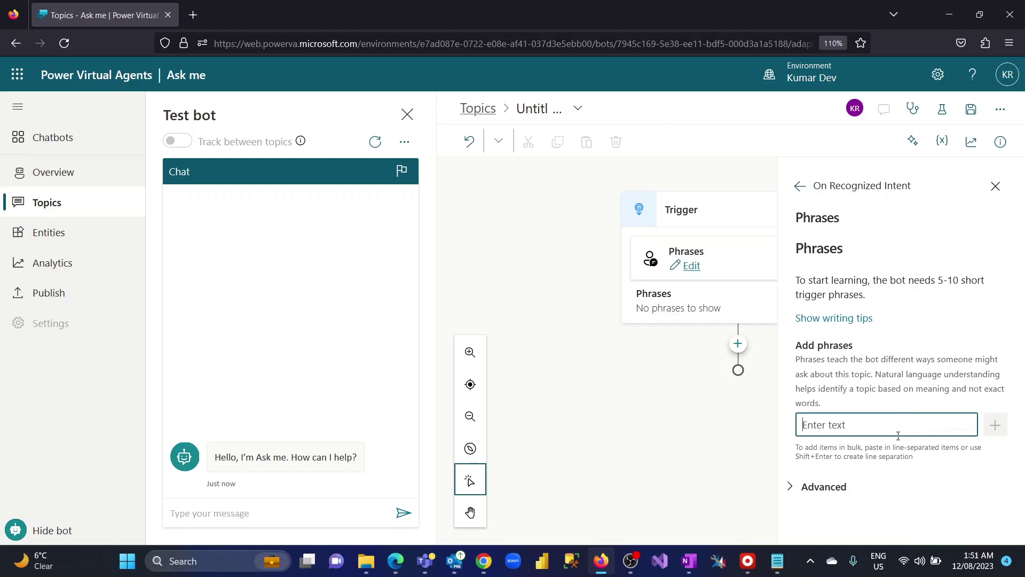
type("Hi gpt")
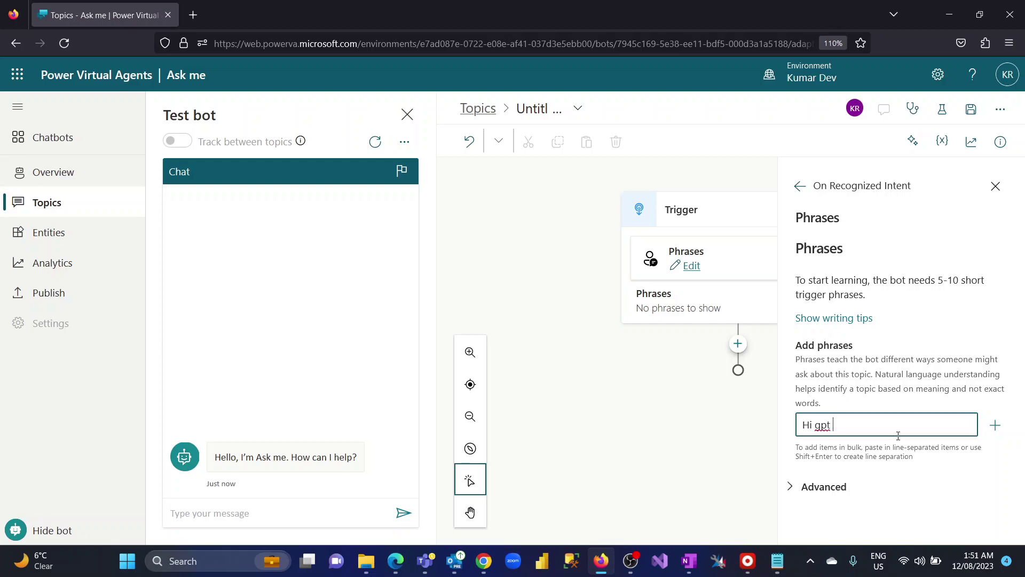
key("Return")
type("hi")
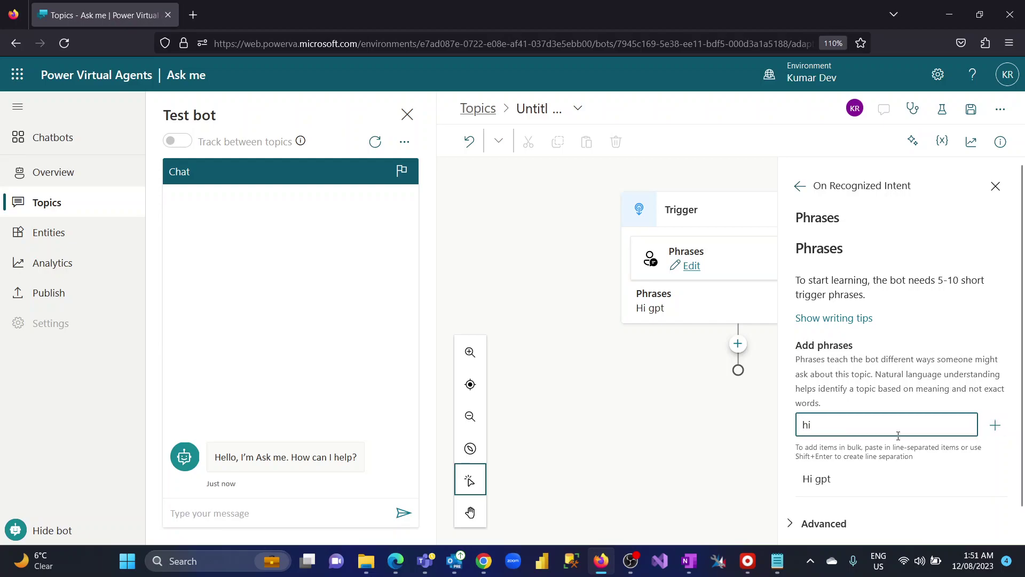
type(" openai")
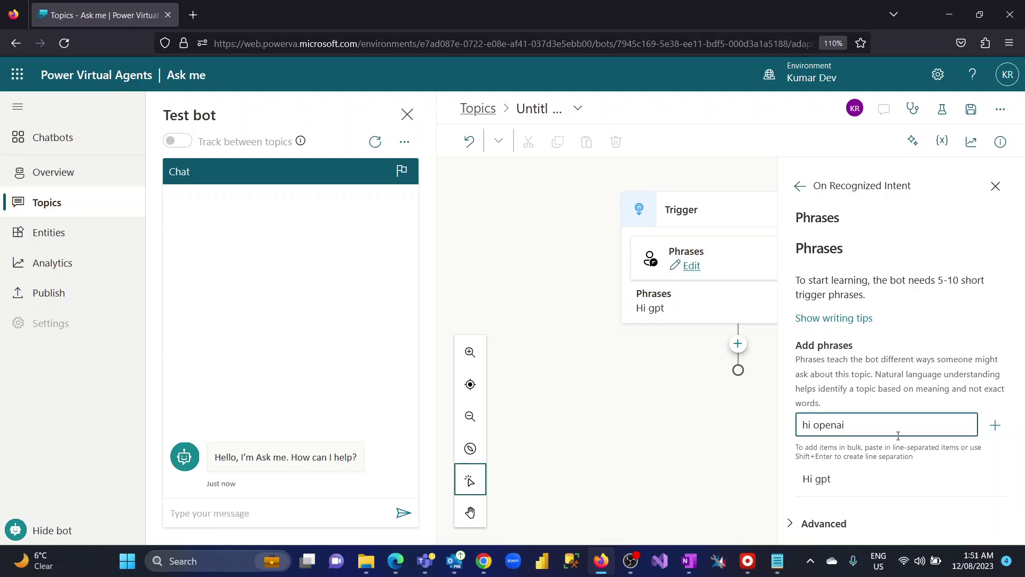
key("Return")
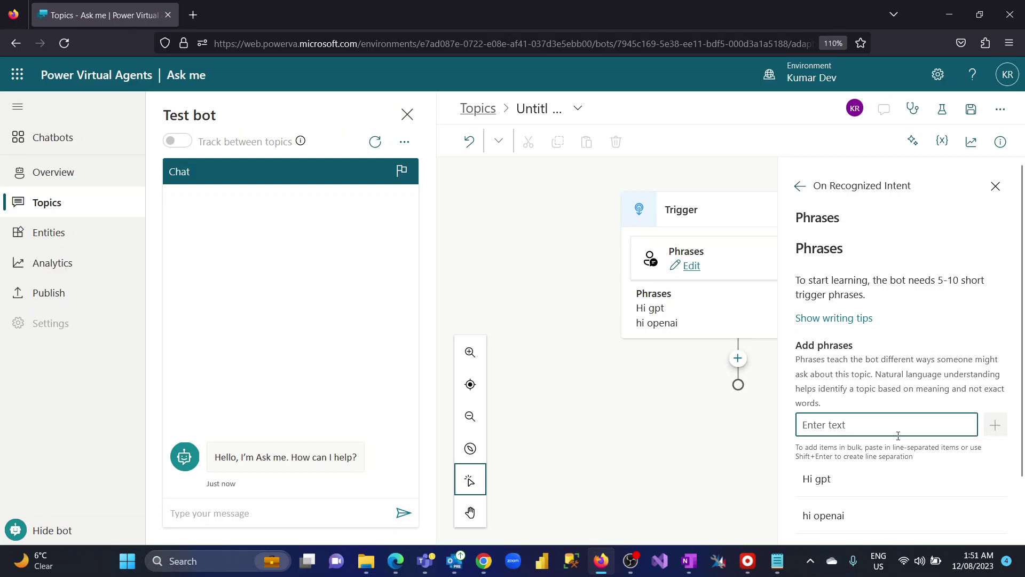
Add the trigger phrases "hi", "hi there" and "hello", and close the phrase editor
type("hi")
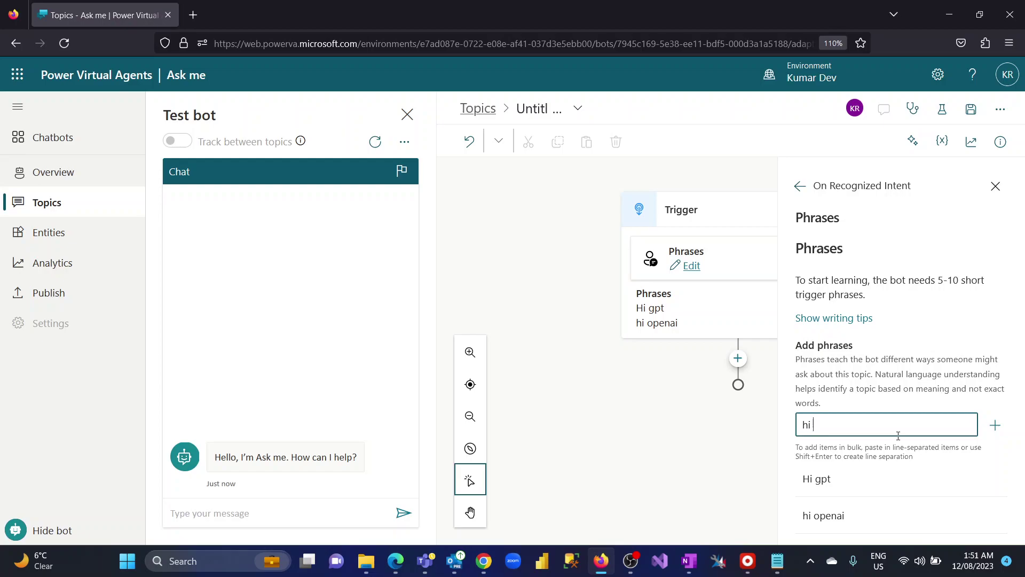
key("Return")
type("hi there")
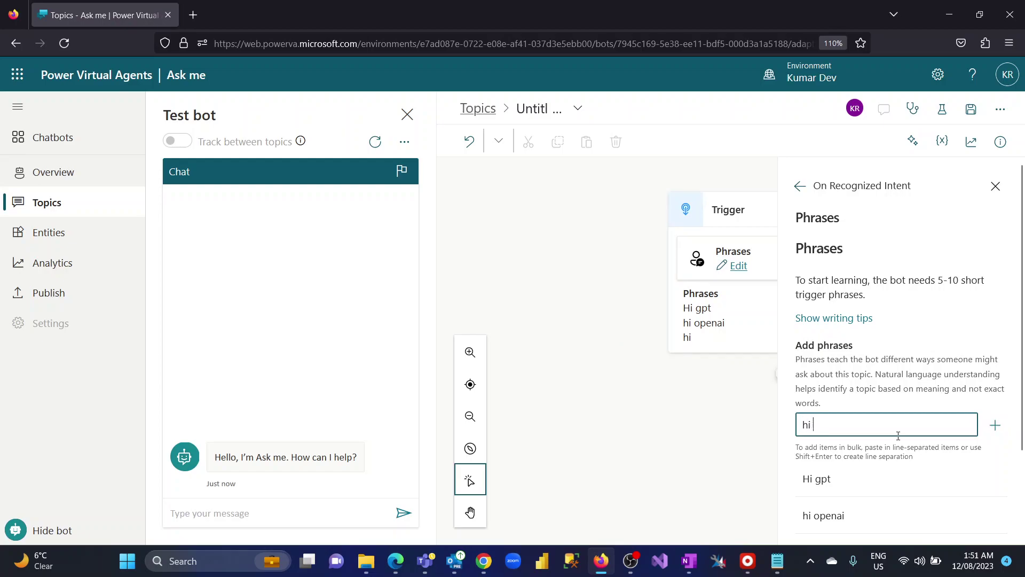
key("Return")
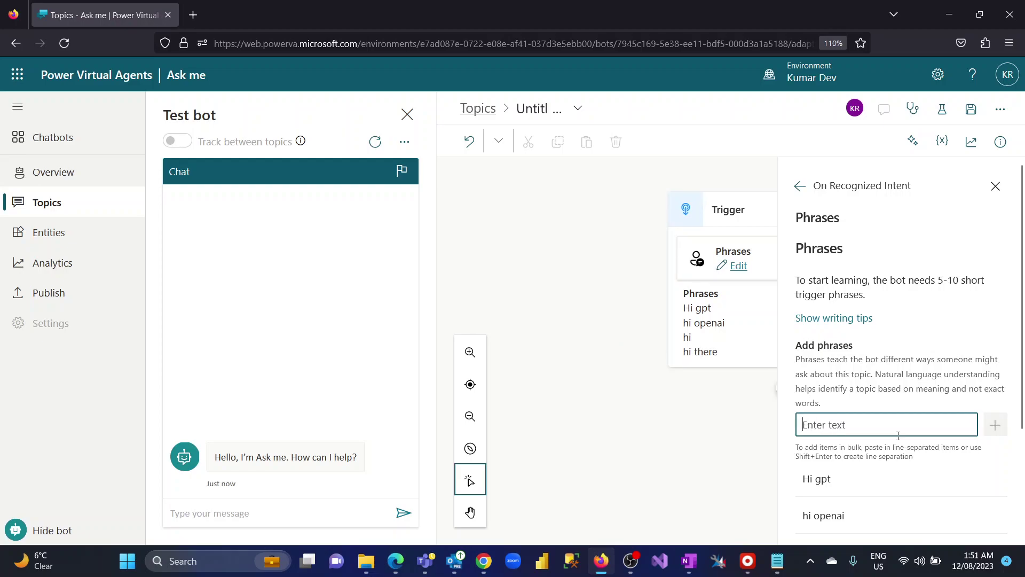
type("hello")
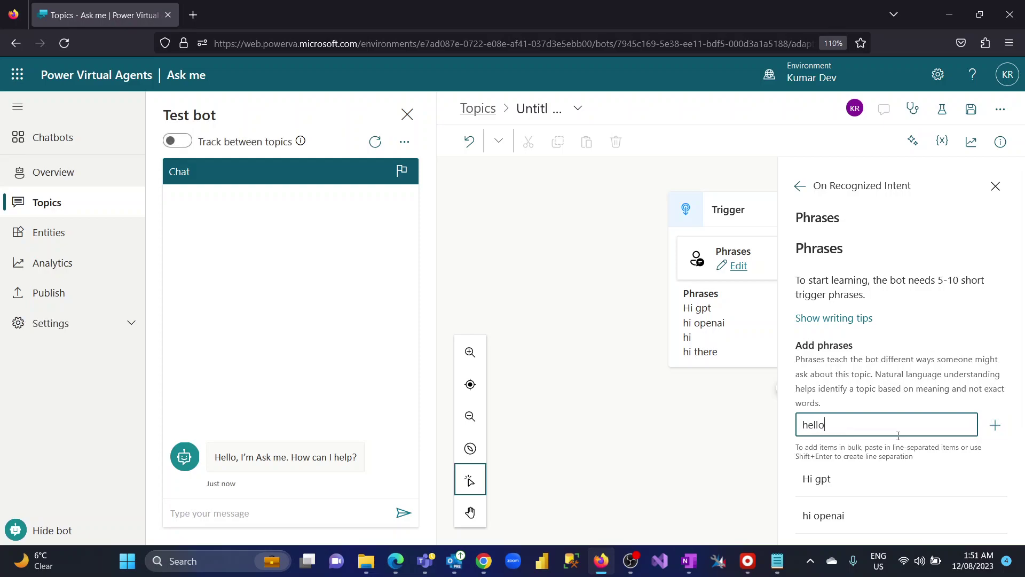
key("Return")
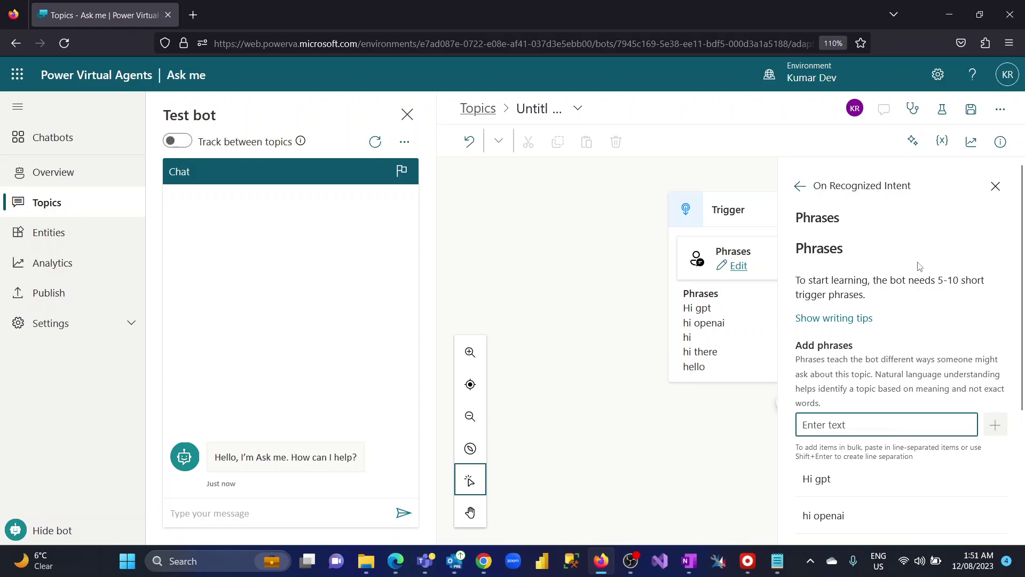
left_click(996, 187)
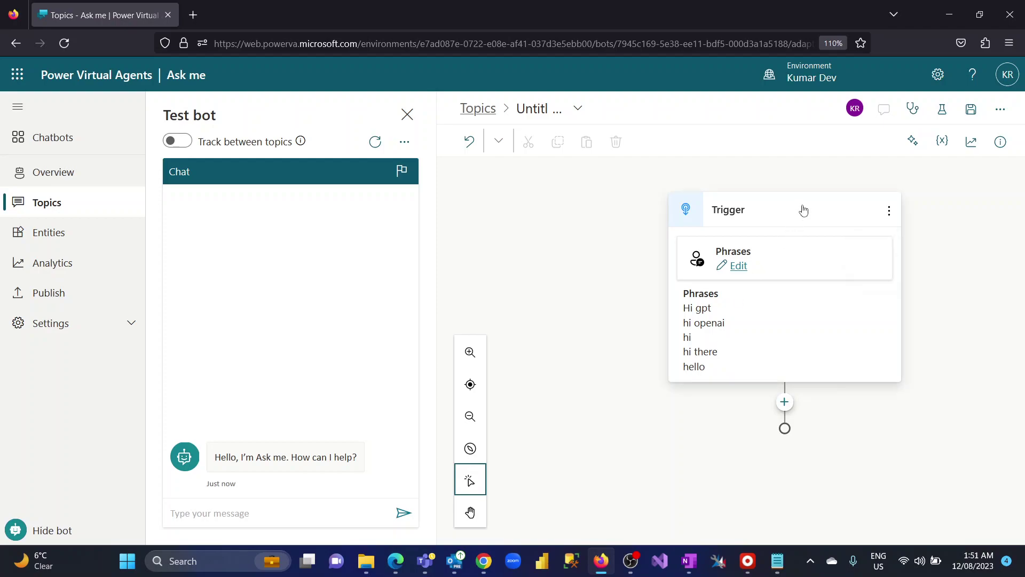
Add a question node below the trigger with the message "What do you want to ask from openai?"
left_click(785, 402)
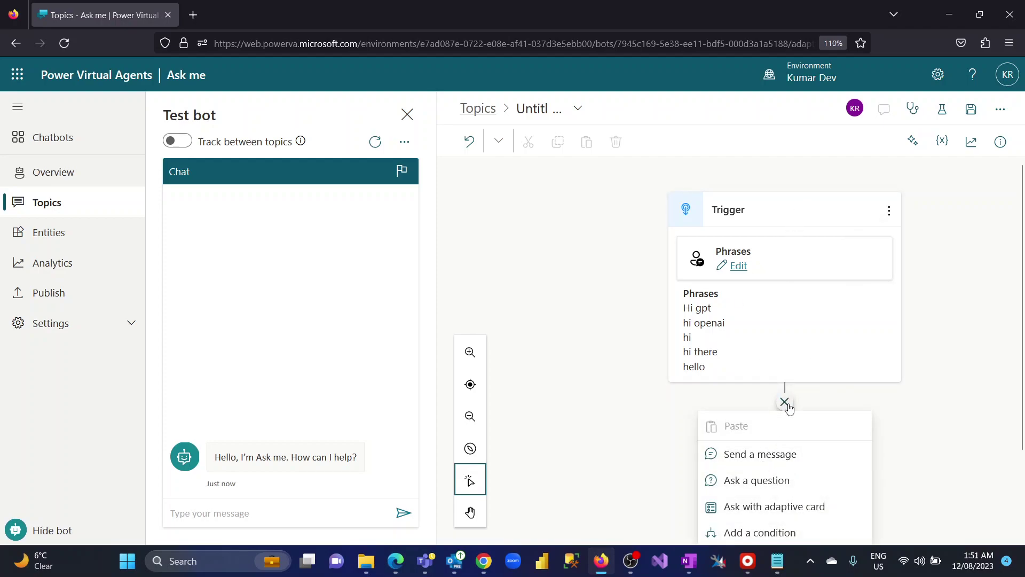
left_click(778, 480)
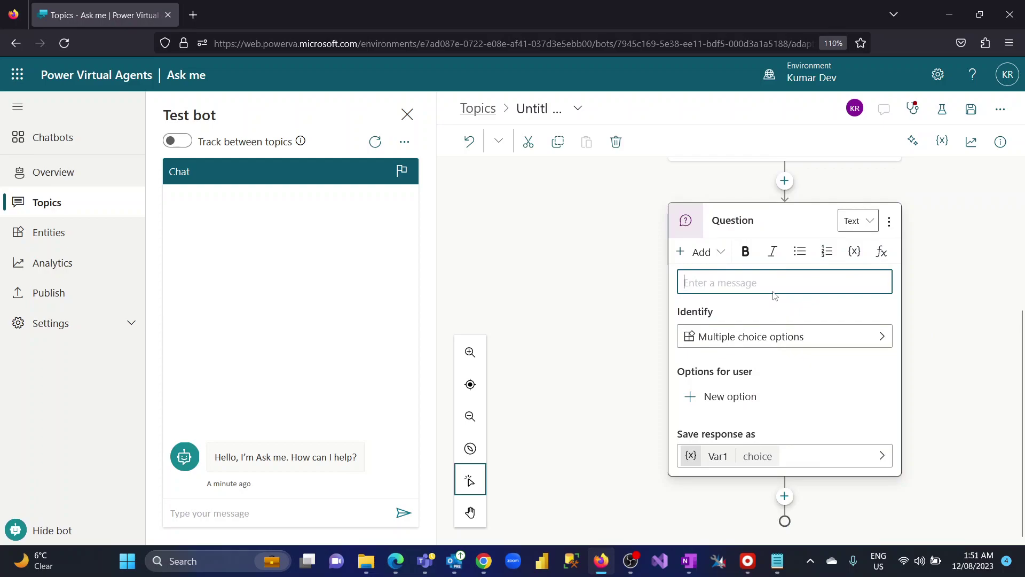
type("What do")
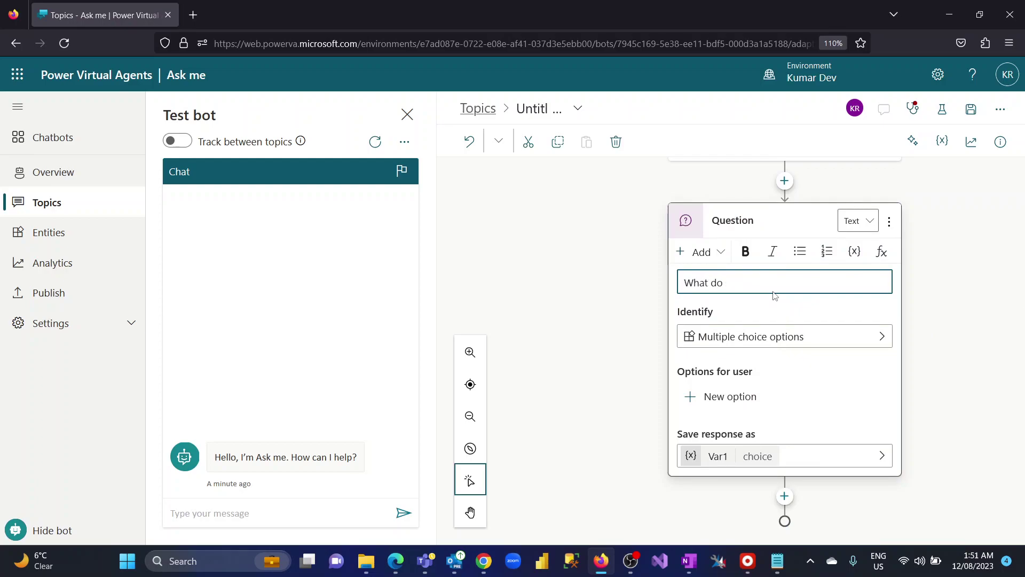
type(" you want to ask from openai")
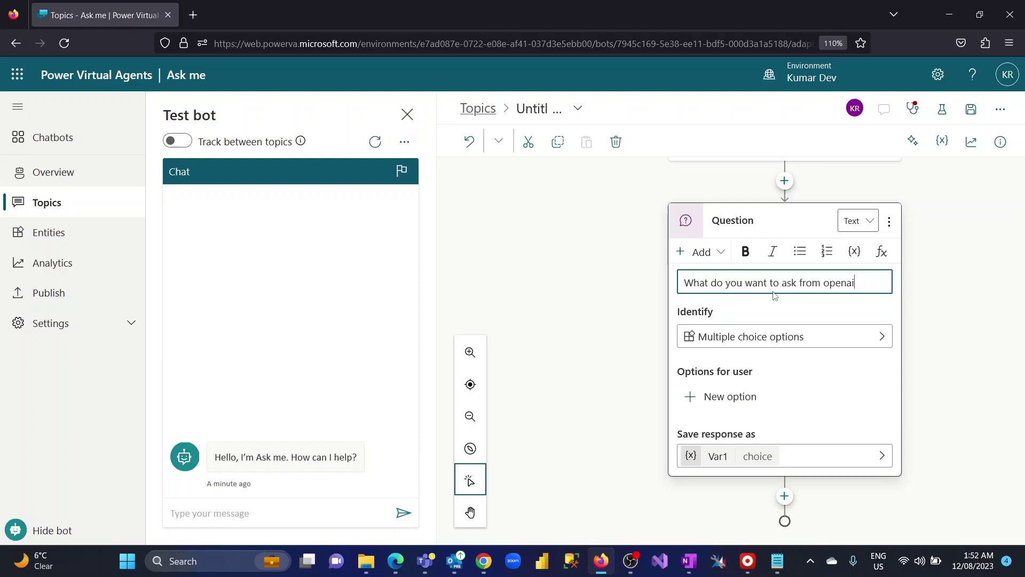
type("?")
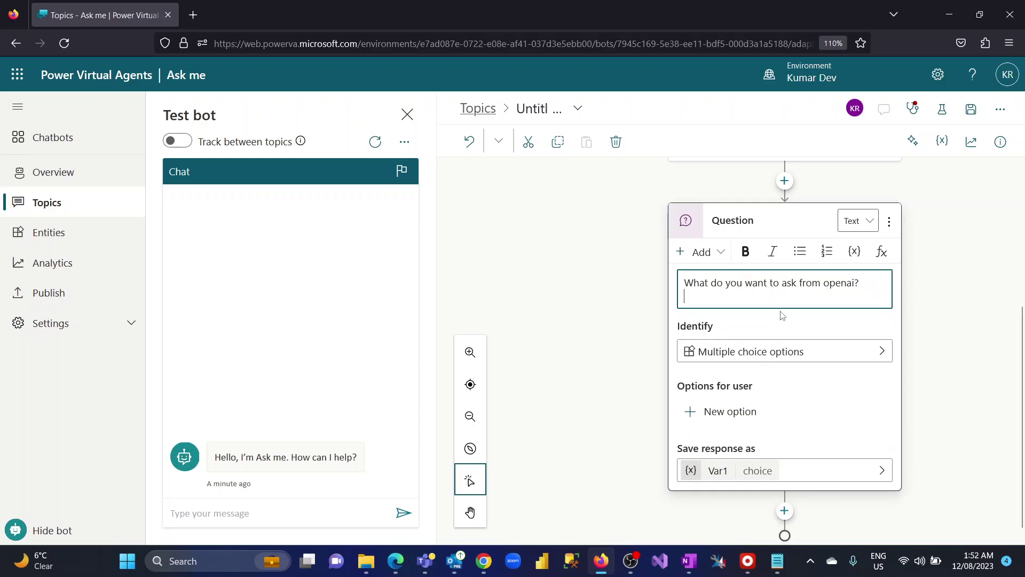
Set the question node to identify the user's entire response
left_click(793, 351)
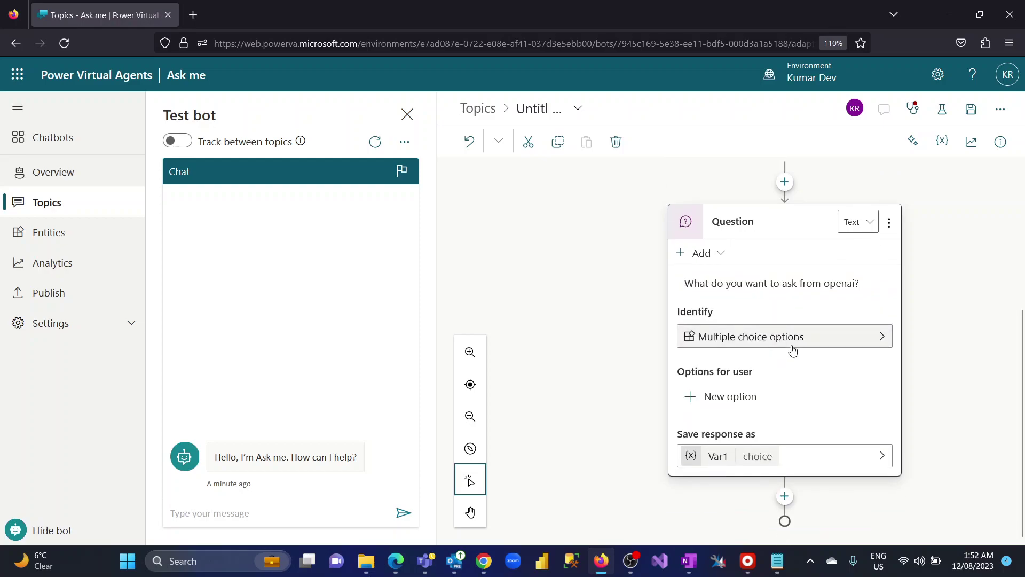
left_click(792, 346)
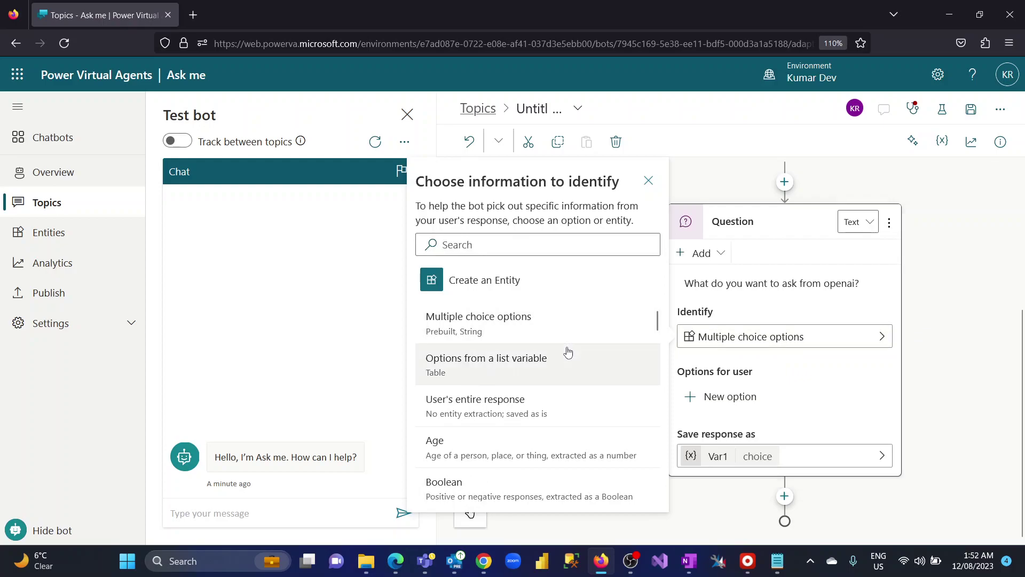
left_click(547, 406)
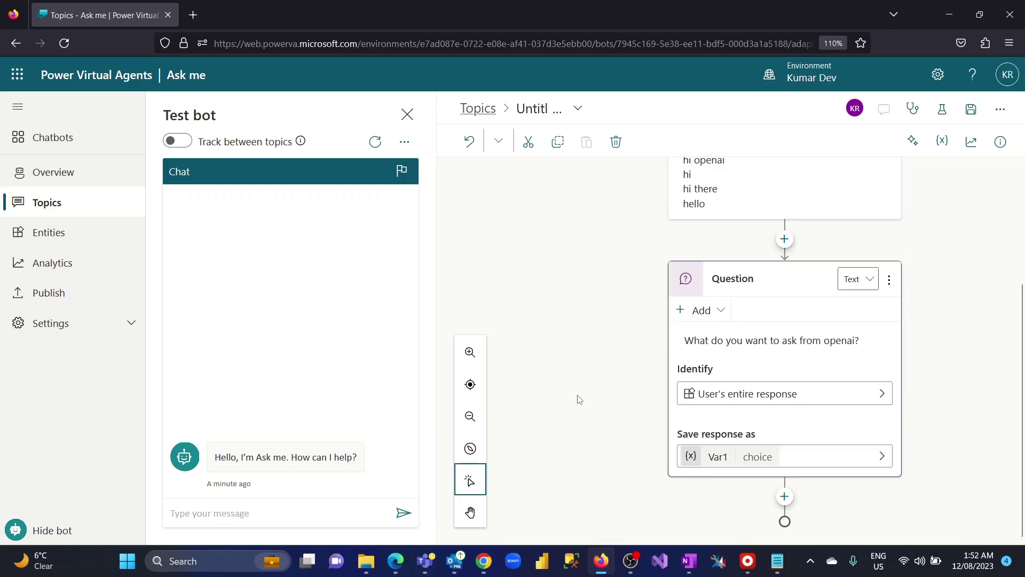
Rename the variable that saves the question's response as Question and close its properties
left_click(767, 460)
left_click(839, 242)
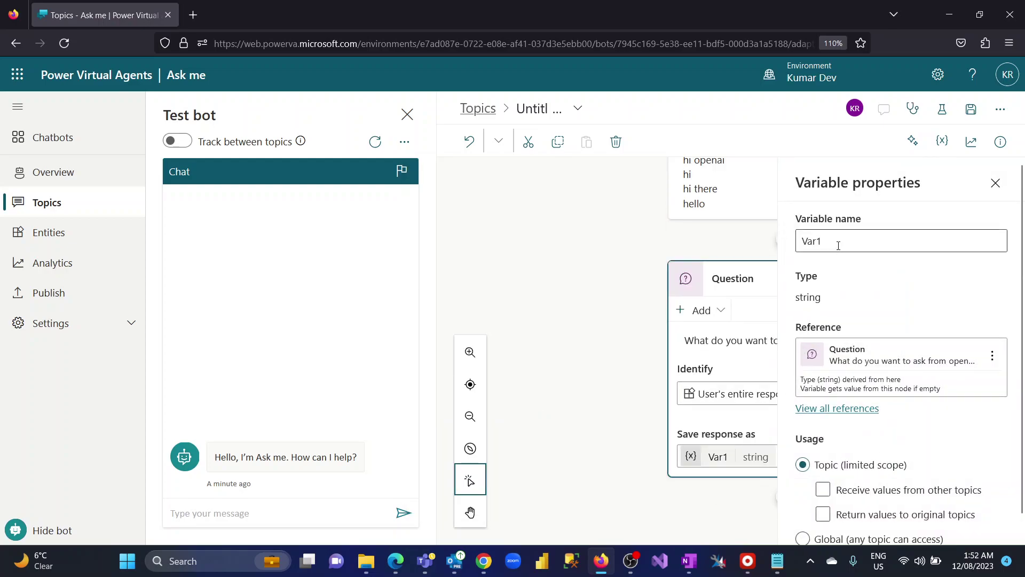
left_click_drag(838, 243, 802, 247)
key("BackSpace")
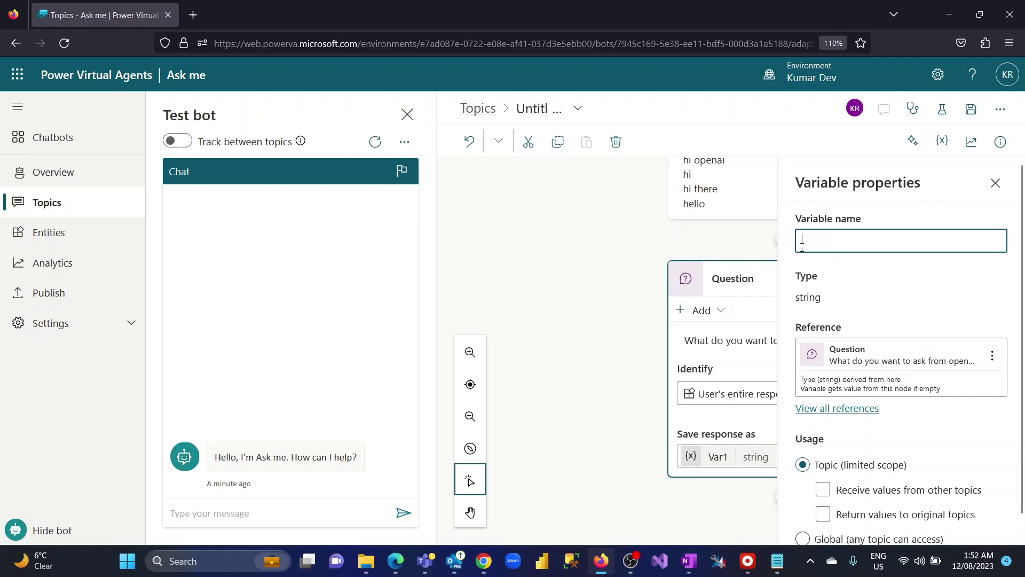
type("Question")
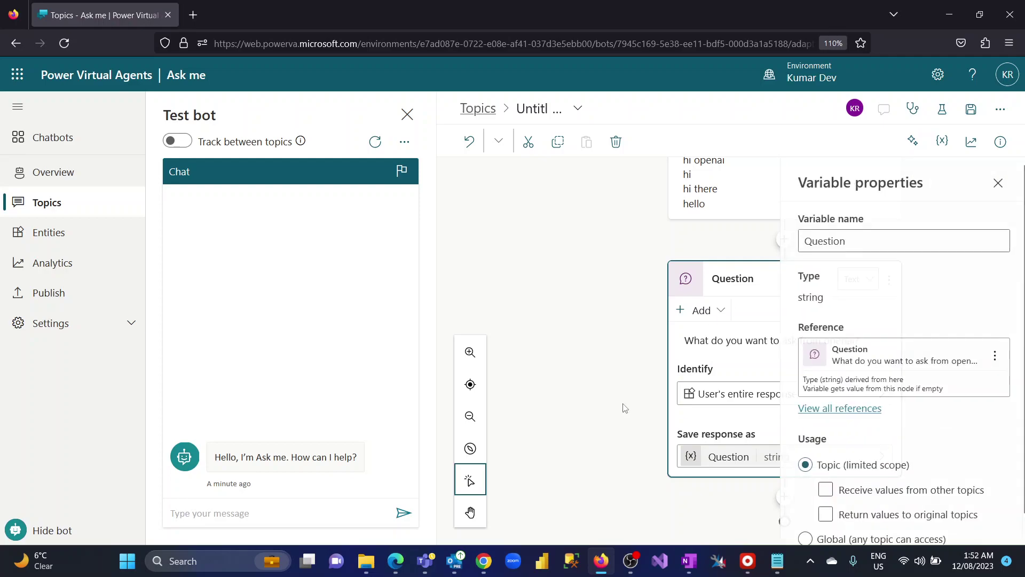
left_click(610, 445)
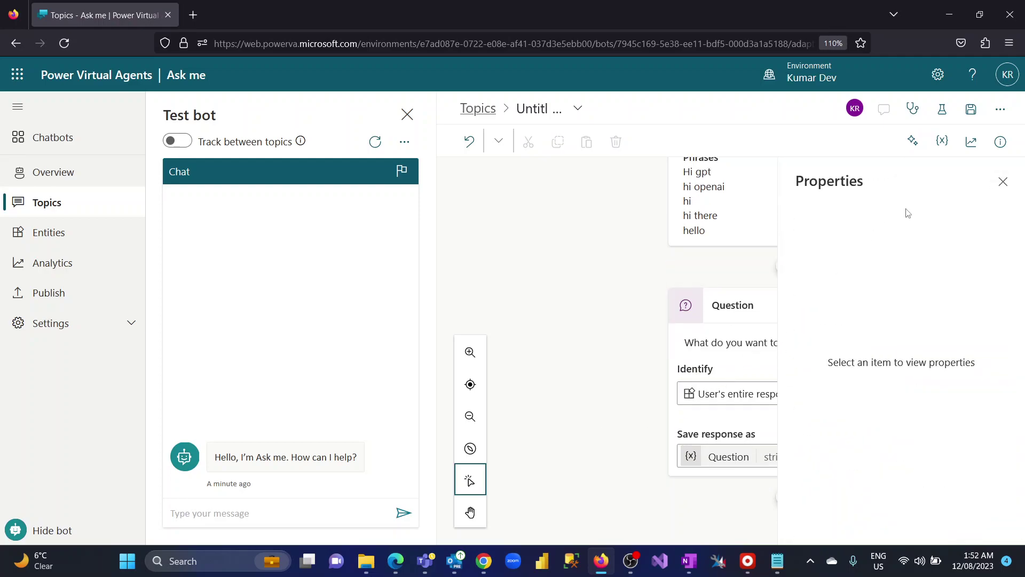
left_click(1003, 182)
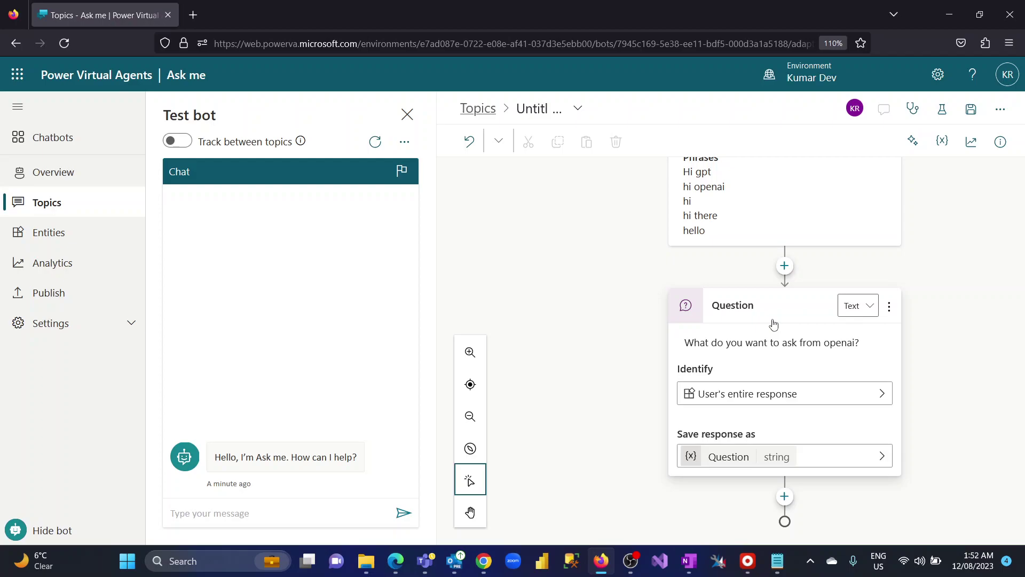
Add an action node below the question that calls the Power Virtual Agents Flow Template flow
left_click(784, 496)
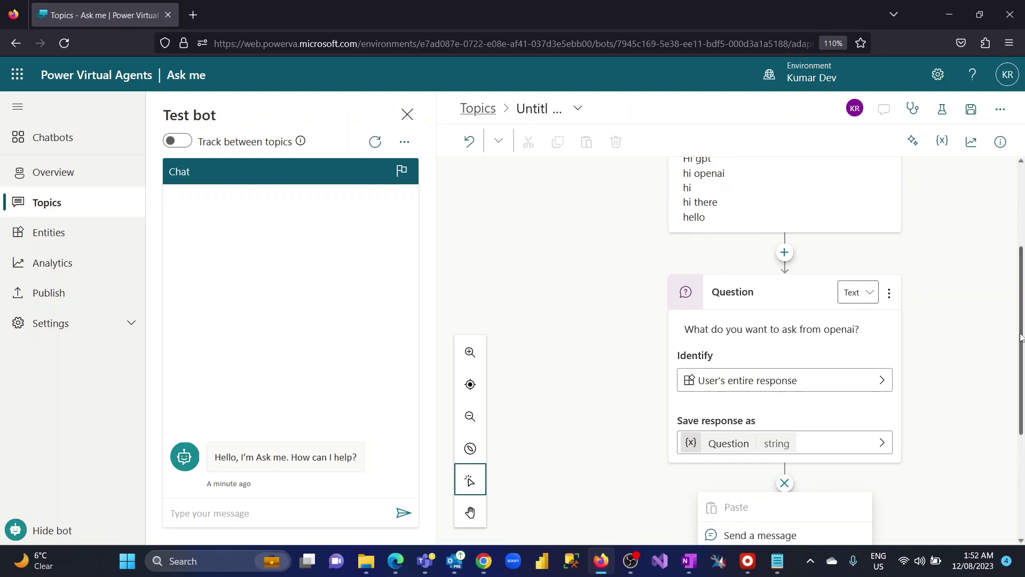
left_click_drag(1022, 337, 1024, 425)
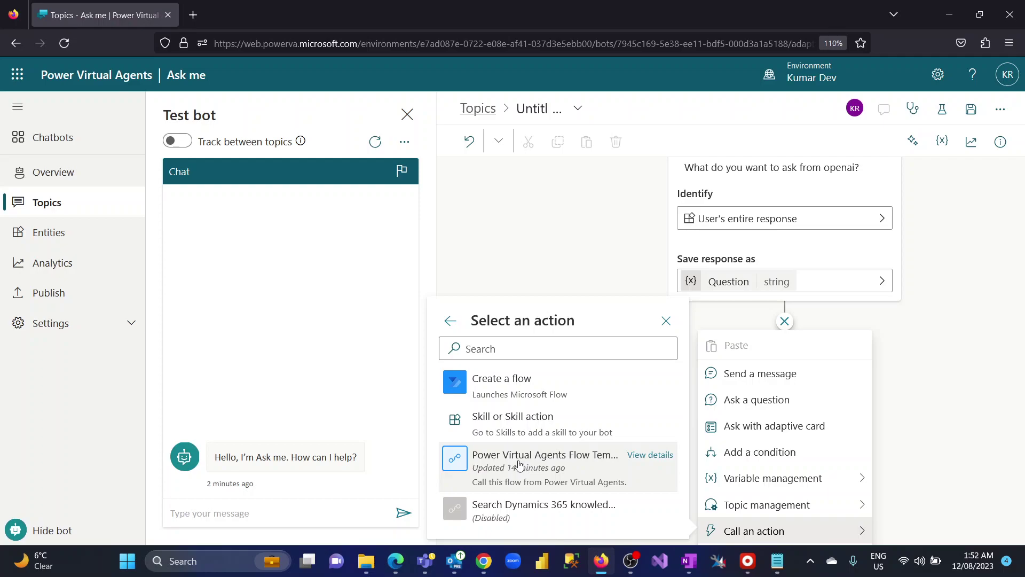
left_click(563, 469)
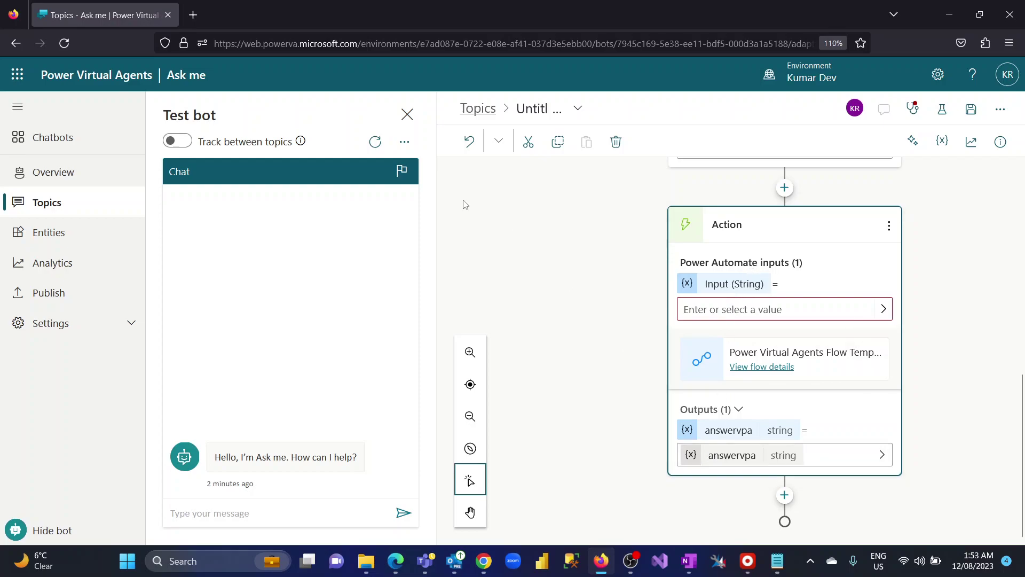
Open Power Automate at flow.microsoft.com in a new browser tab, signing in with the already signed-in organization account
left_click(193, 14)
type("flo")
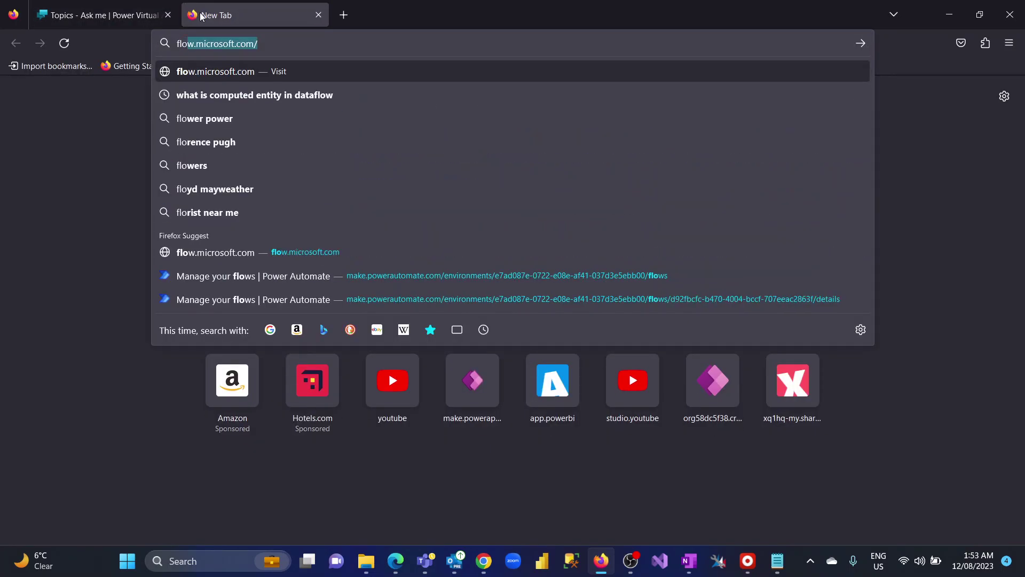
key("Return")
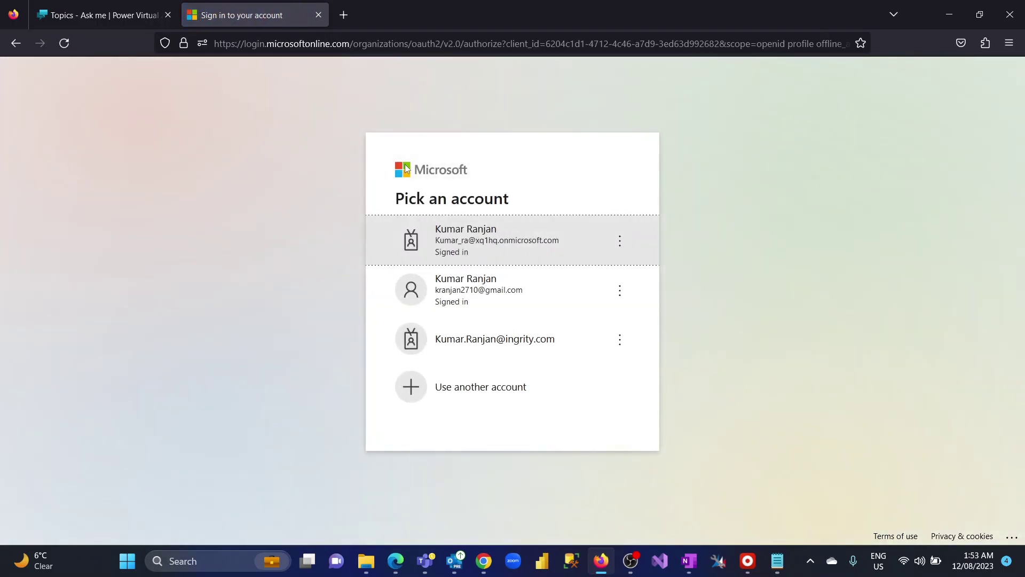
left_click(488, 251)
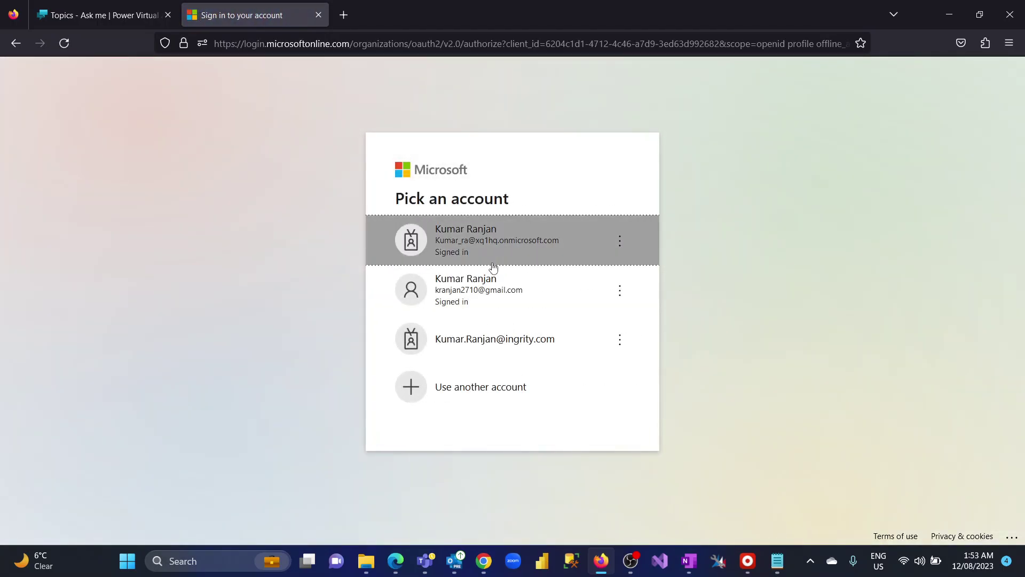
left_click(119, 6)
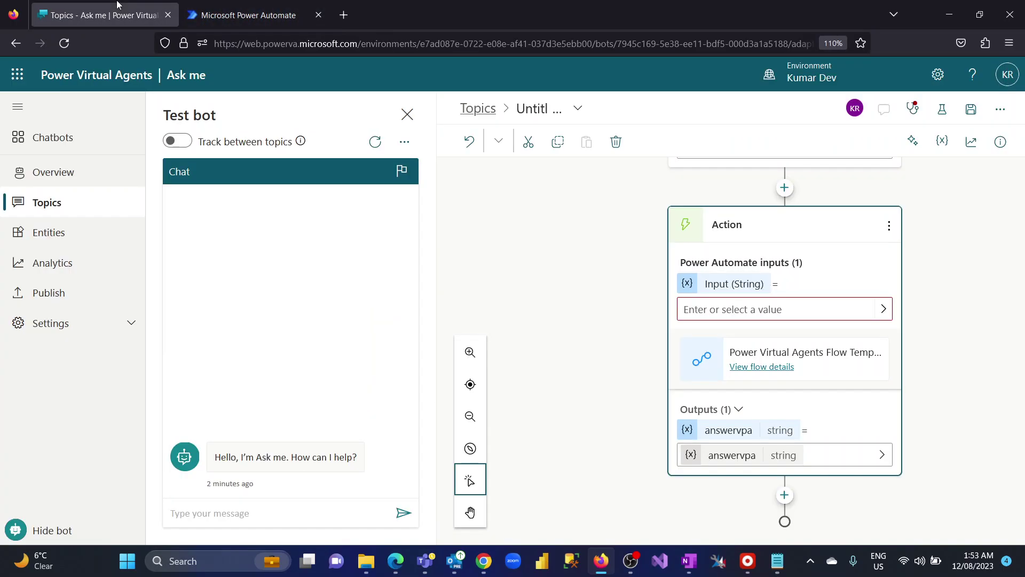
left_click(252, 6)
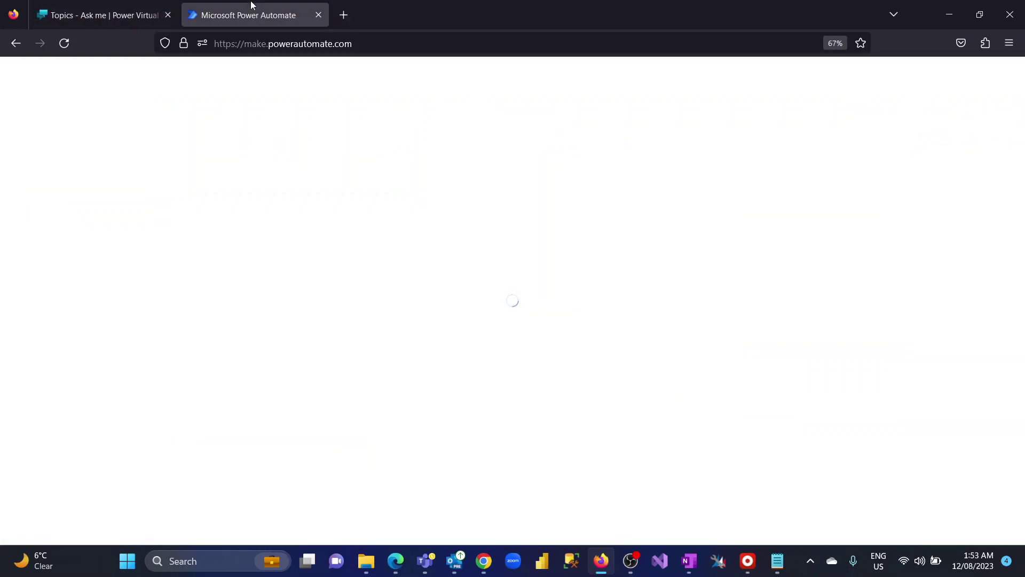
left_click(95, 7)
left_click(287, 6)
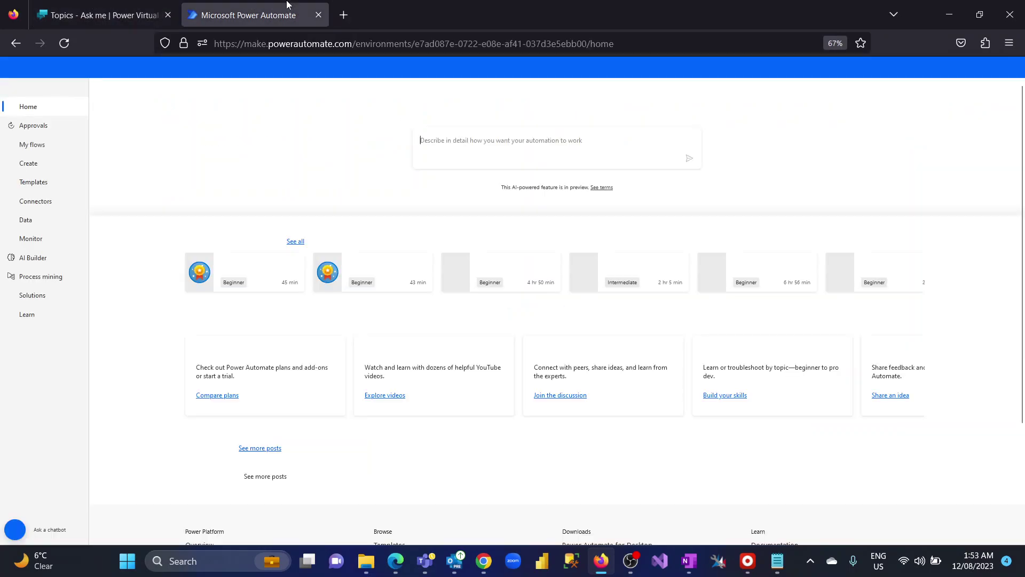
Open the Power Virtual Agents Flow Template cloud flow for editing in the designer
left_click(25, 148)
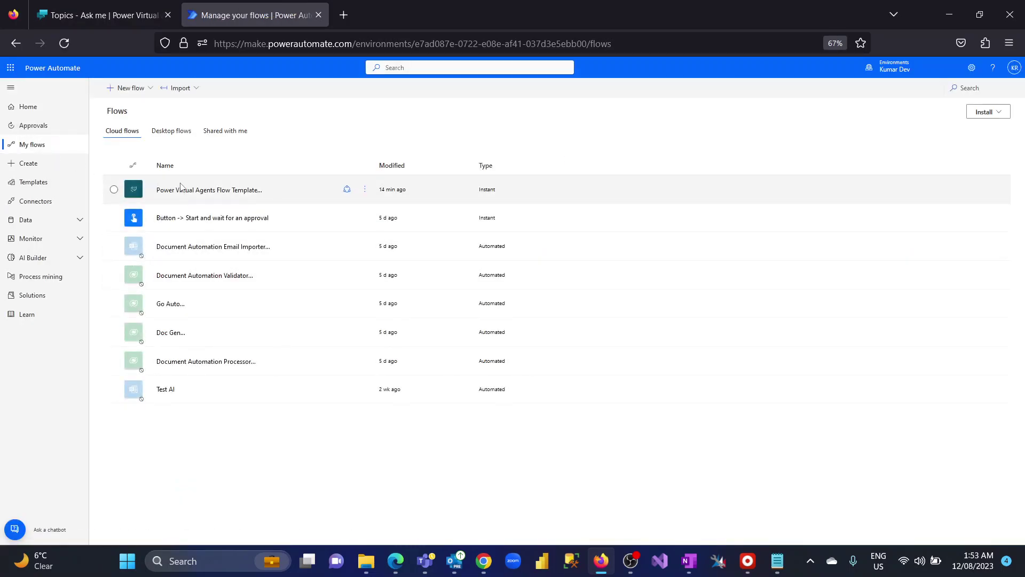
left_click(182, 189)
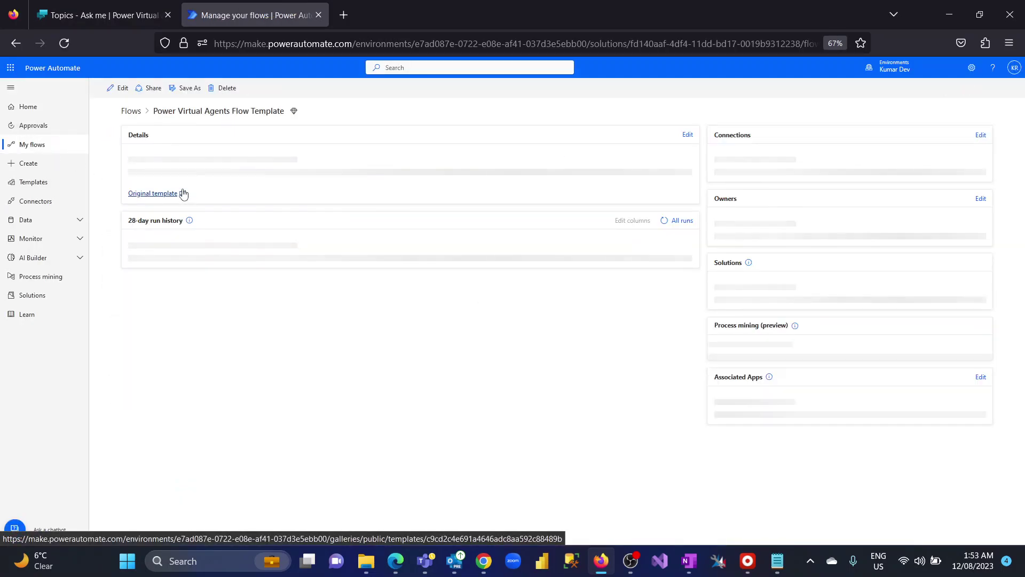
left_click(121, 91)
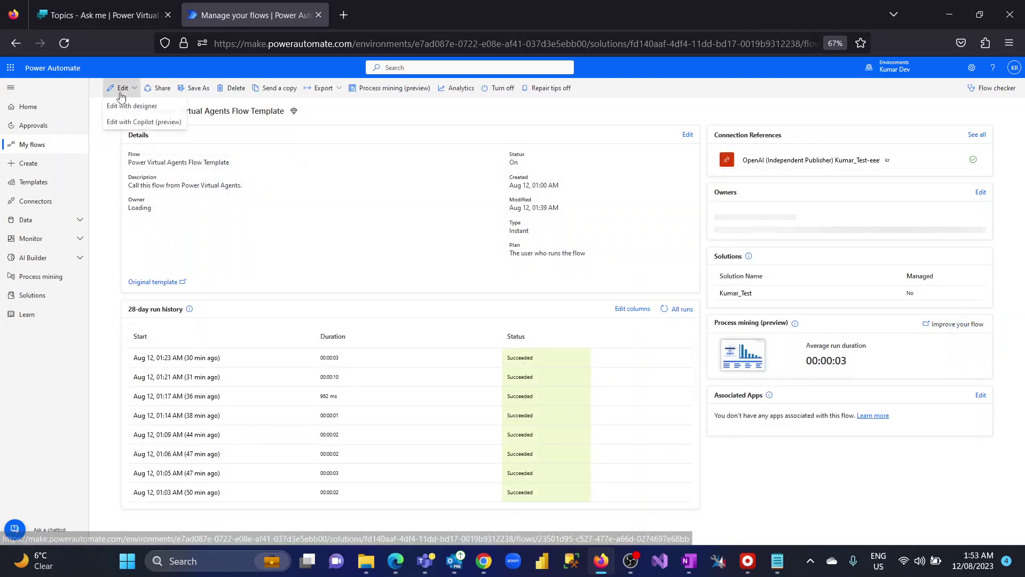
left_click(121, 91)
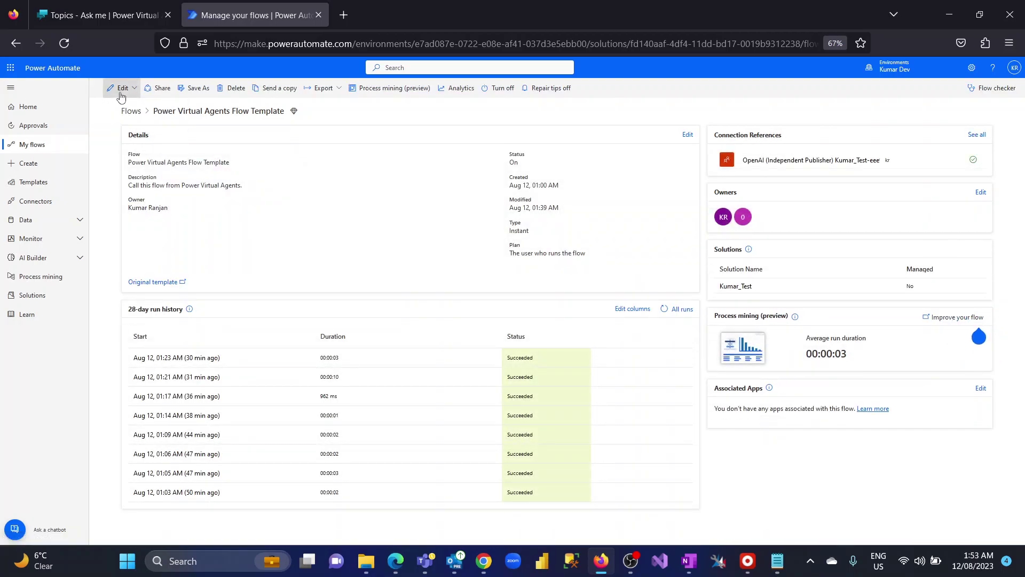
left_click(121, 92)
left_click(126, 109)
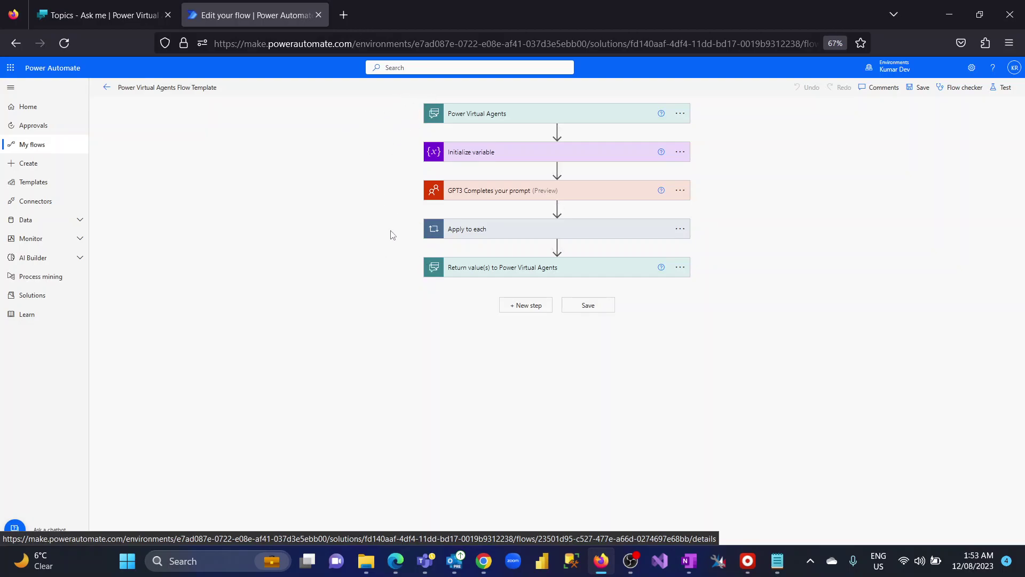
Examine the flow's Power Virtual Agents trigger input and the Initialize variable settings, and collapse both cards
left_click(550, 119)
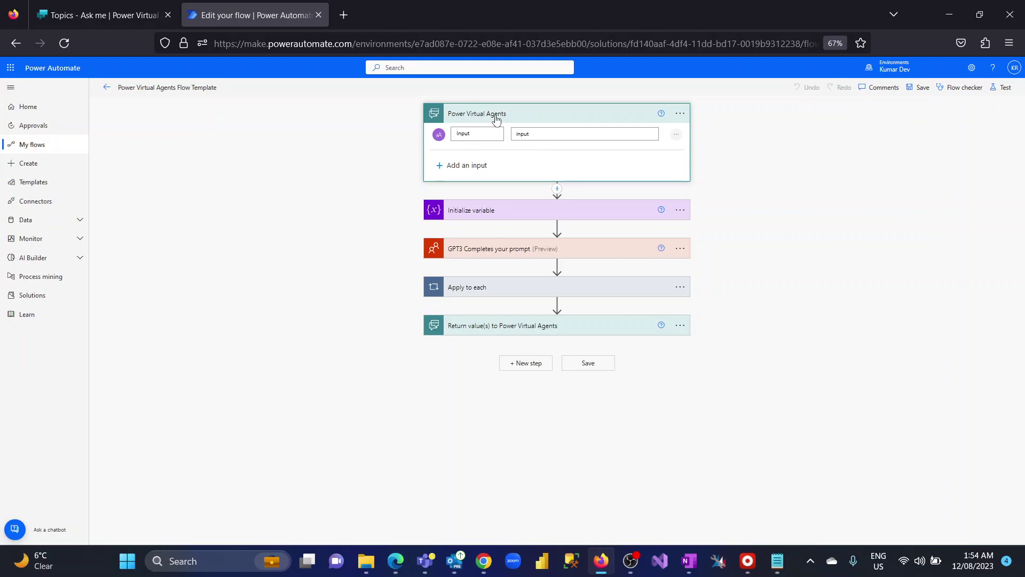
left_click(503, 210)
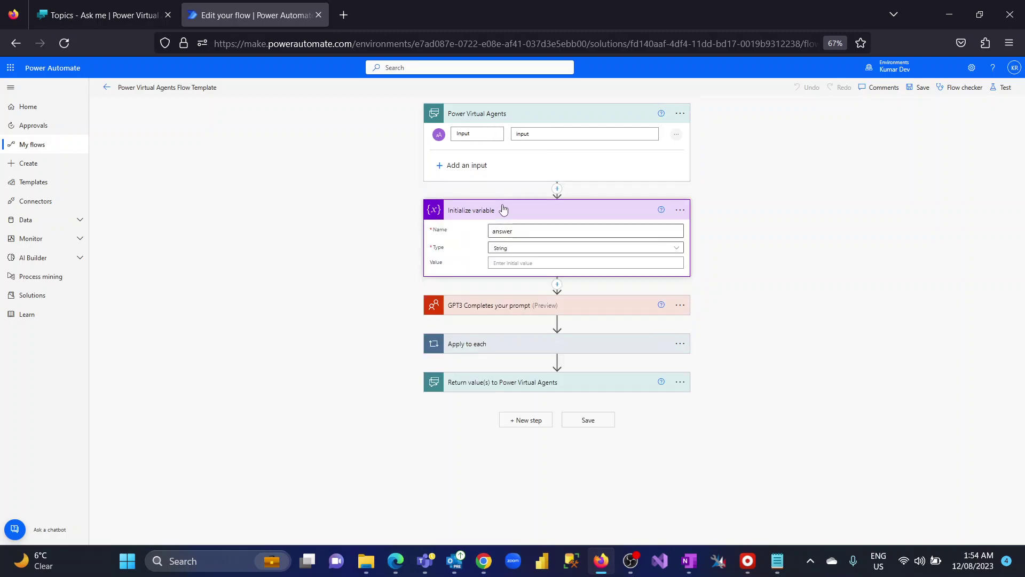
left_click(525, 113)
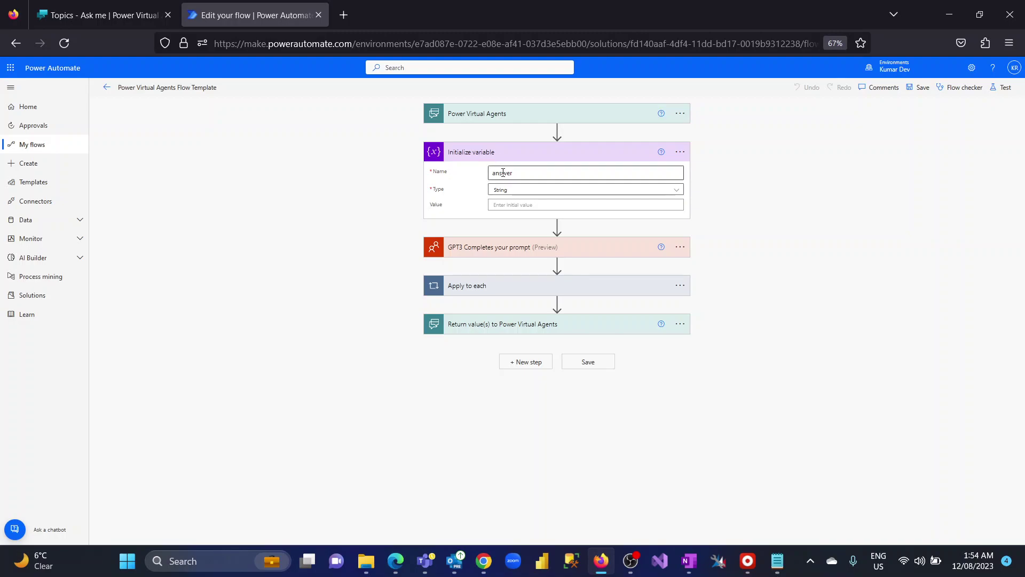
left_click(509, 156)
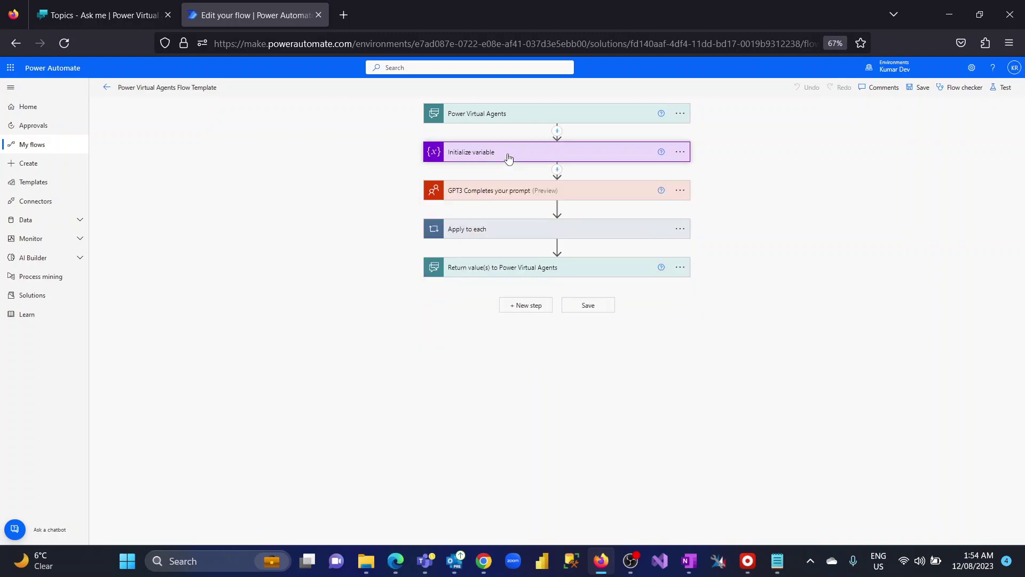
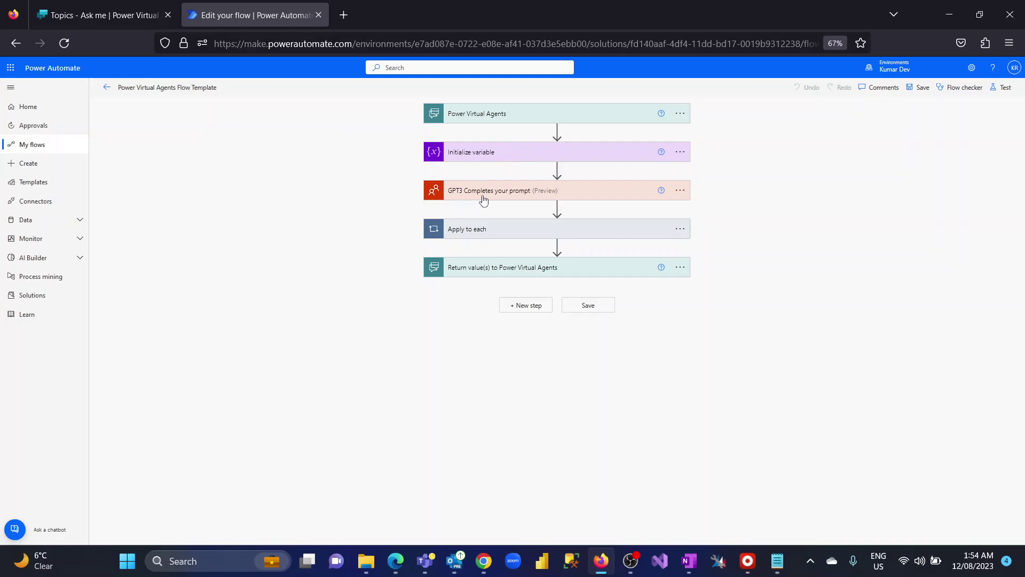
Expand the GPT3 Completes your prompt action and review its available engines, keeping the current engine
left_click(523, 199)
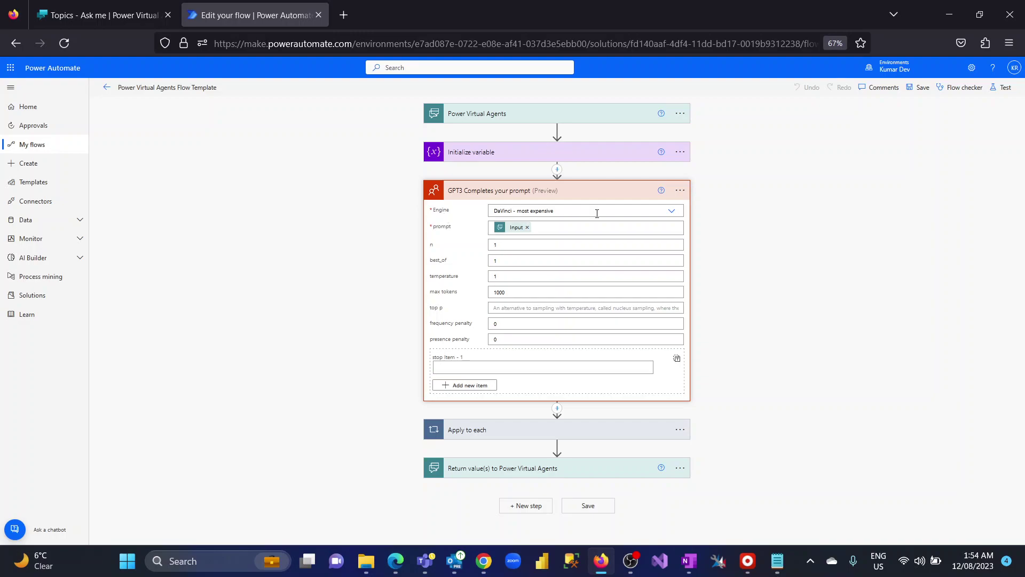
left_click(671, 216)
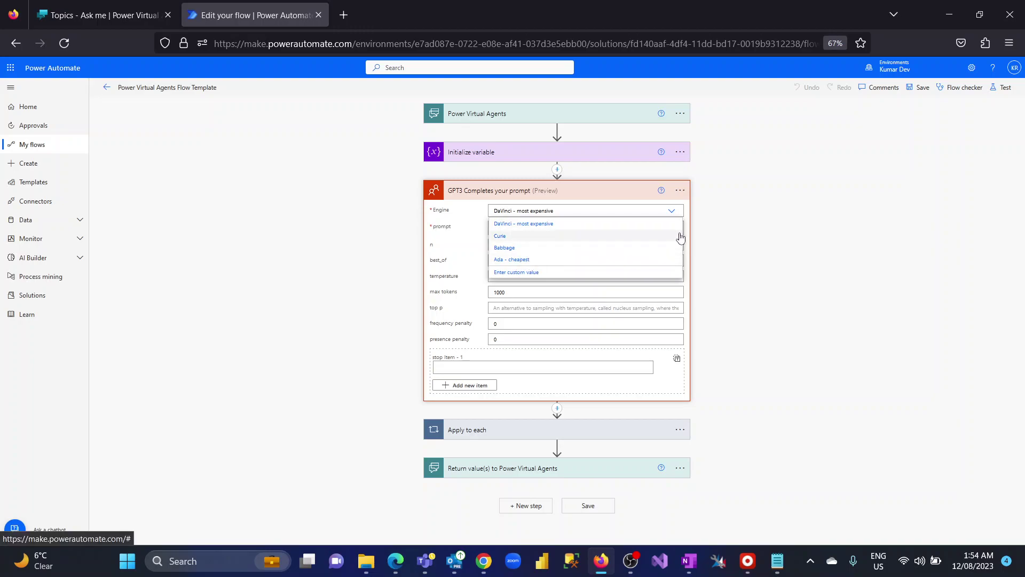
left_click(644, 199)
left_click(643, 198)
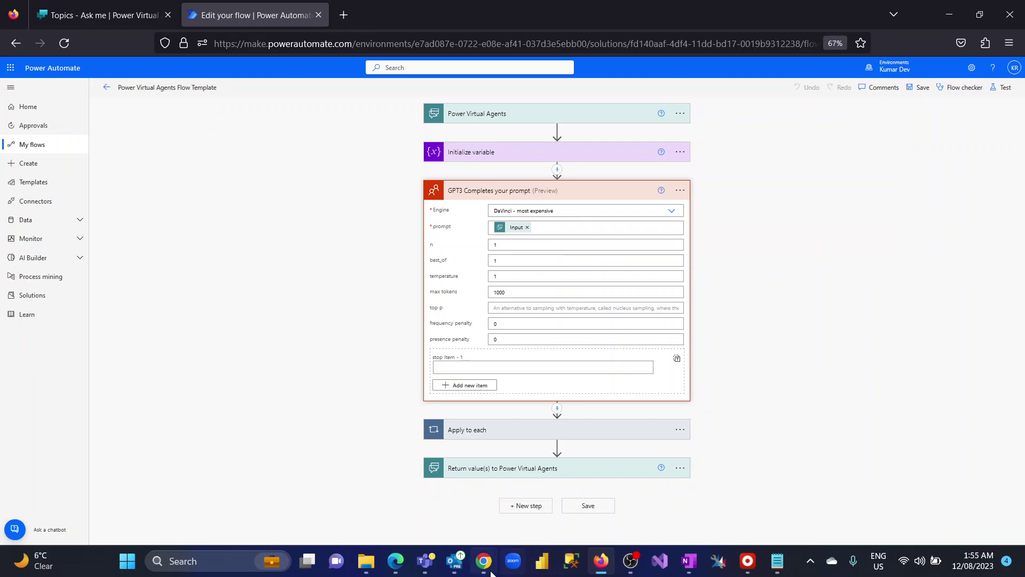
Switch to the OpenAI API keys page in Chrome, view the new secret key form, cancel it and return to the flow
mouse_move(484, 561)
left_click(530, 498)
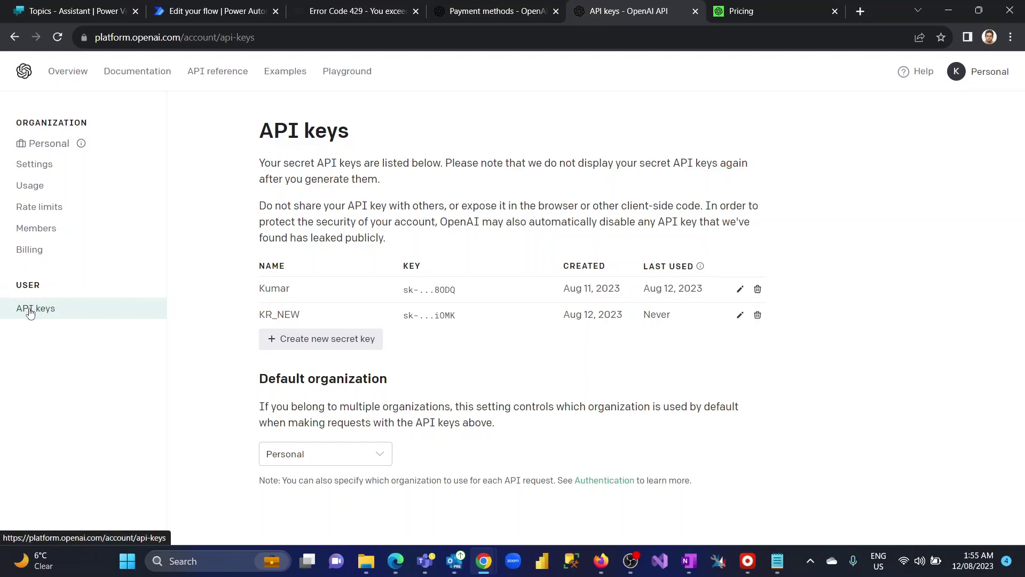
left_click(371, 346)
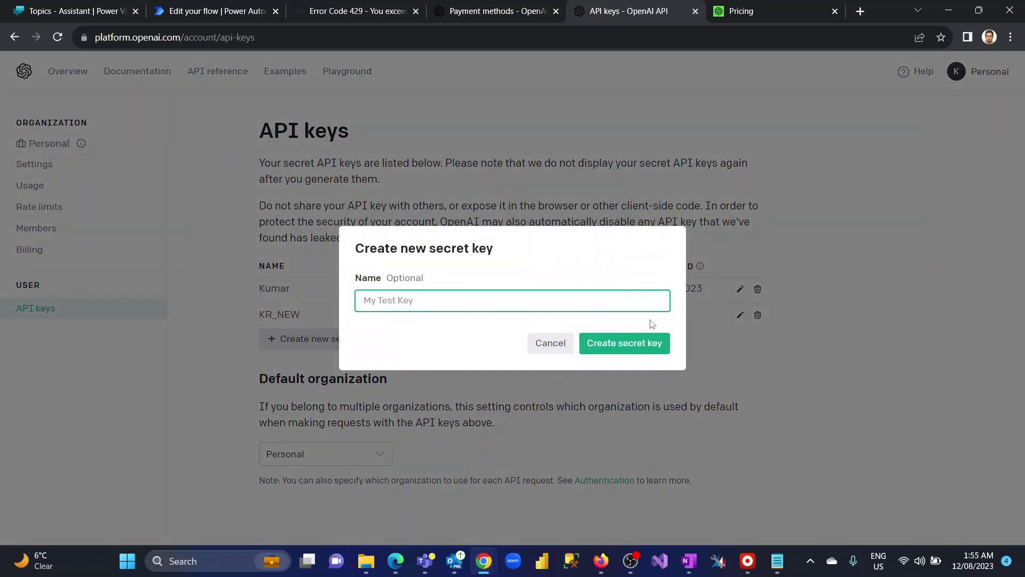
left_click(558, 347)
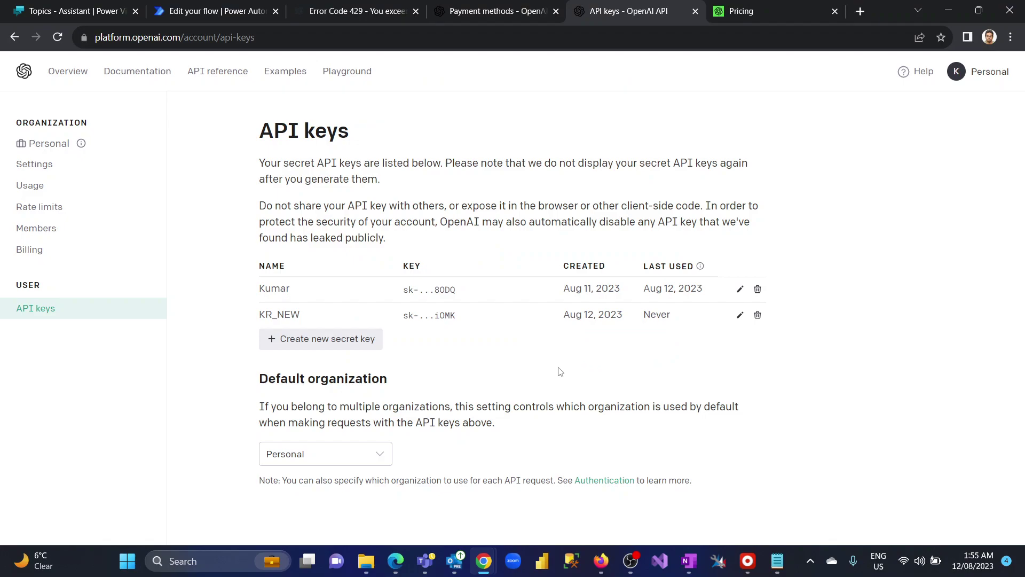
key("alt+Tab")
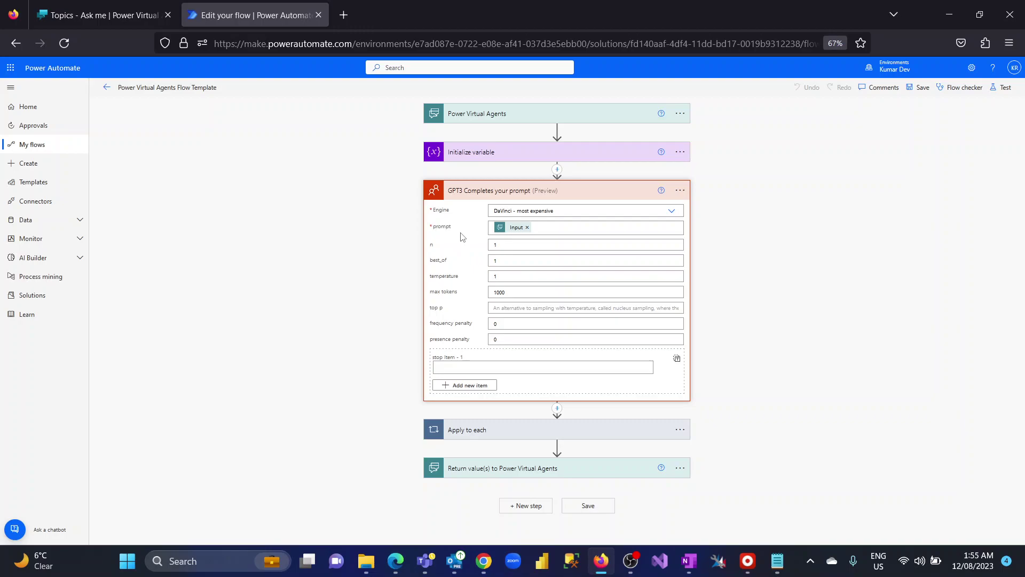
Check the trigger's input against the GPT3 action's prompt, review the max tokens setting, and collapse both cards
left_click(521, 118)
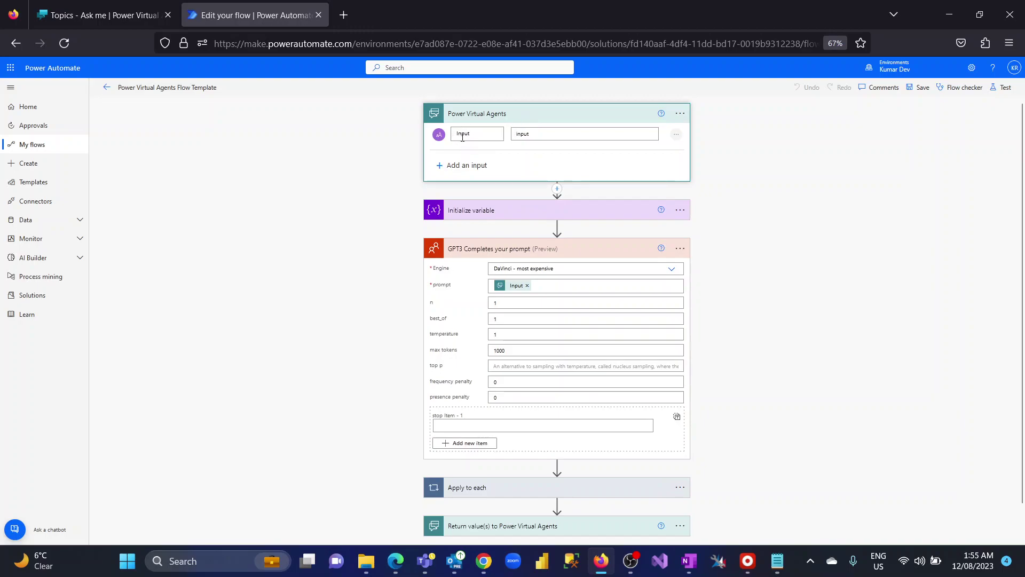
left_click(496, 115)
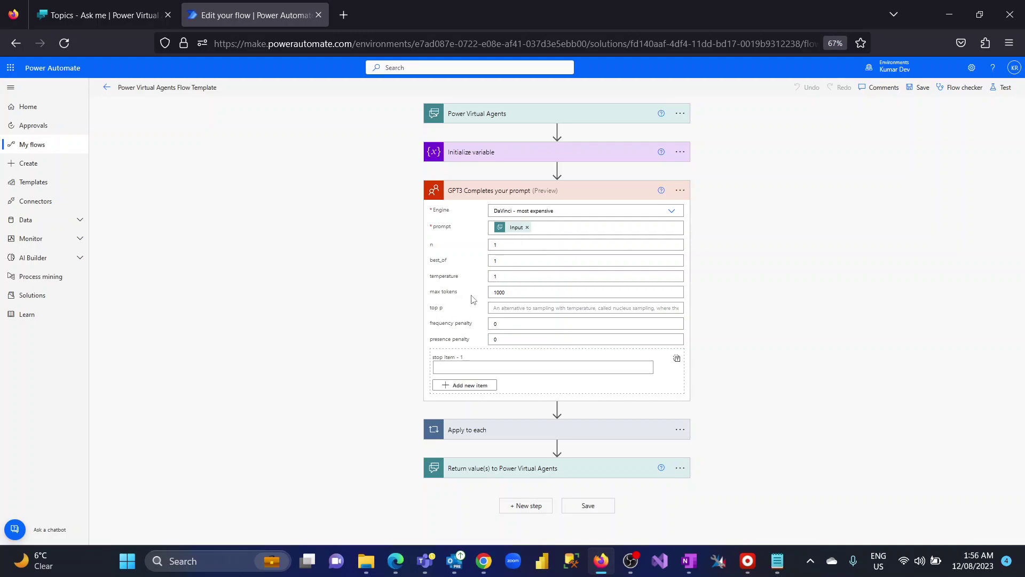
mouse_move(510, 295)
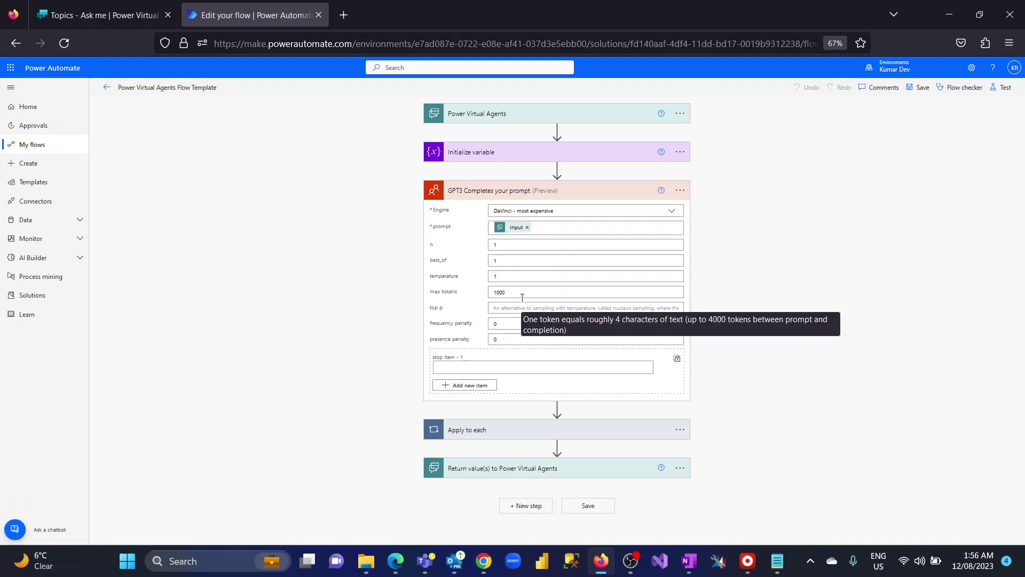
left_click(518, 194)
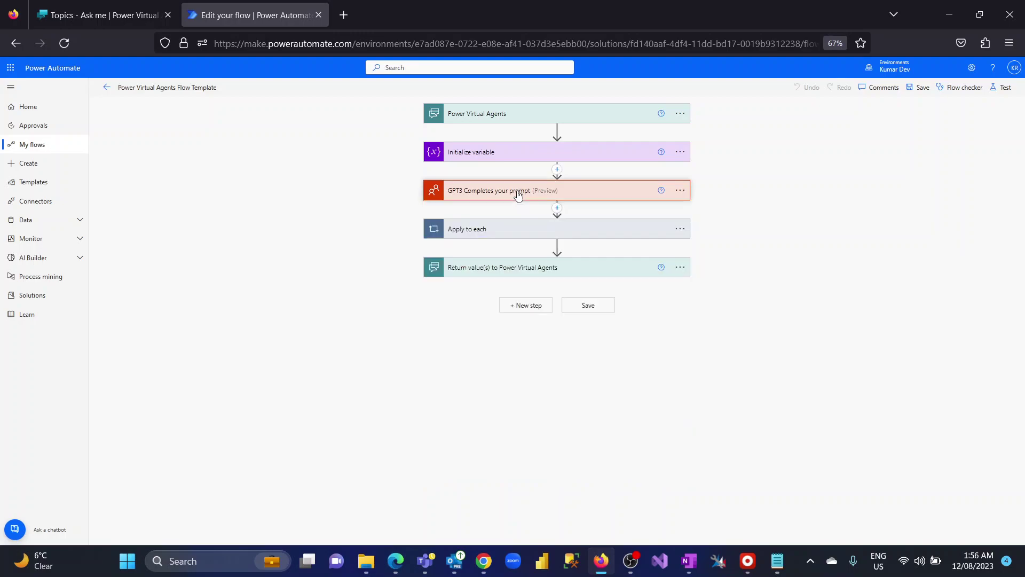
Examine how the Apply to each loop and its Set variable action use the GPT3 output and the initialized variable
left_click(512, 232)
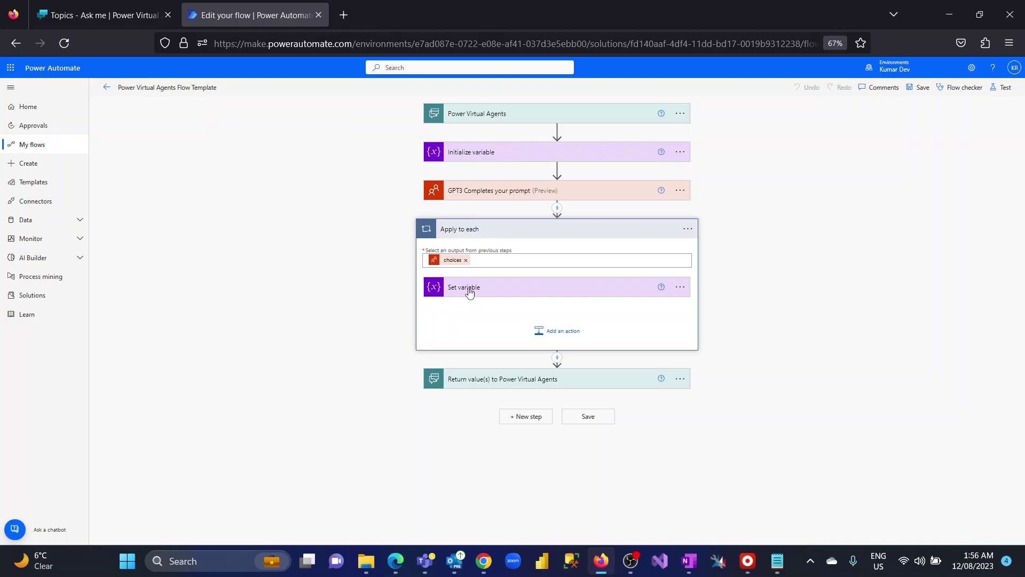
left_click(512, 158)
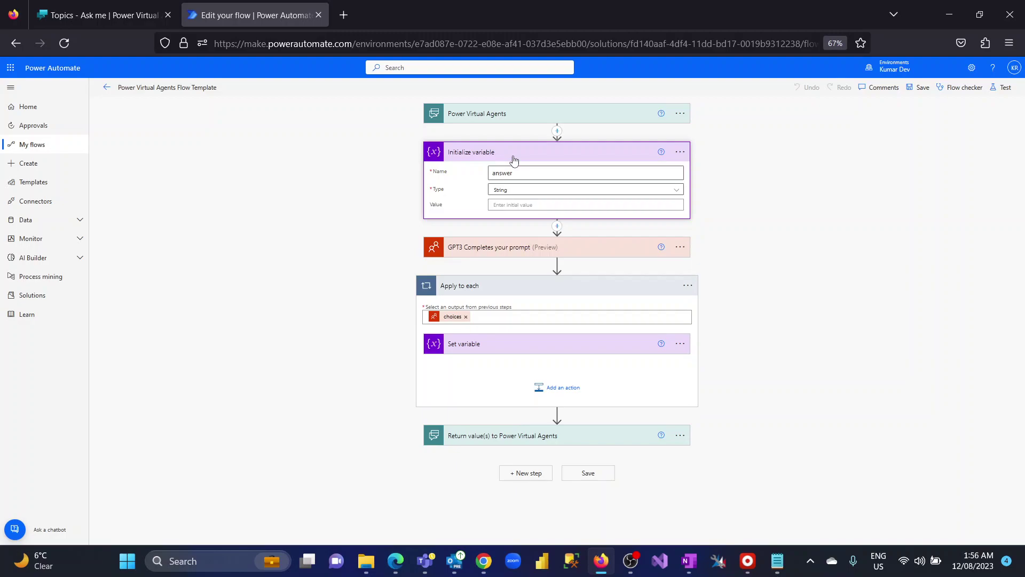
left_click(491, 347)
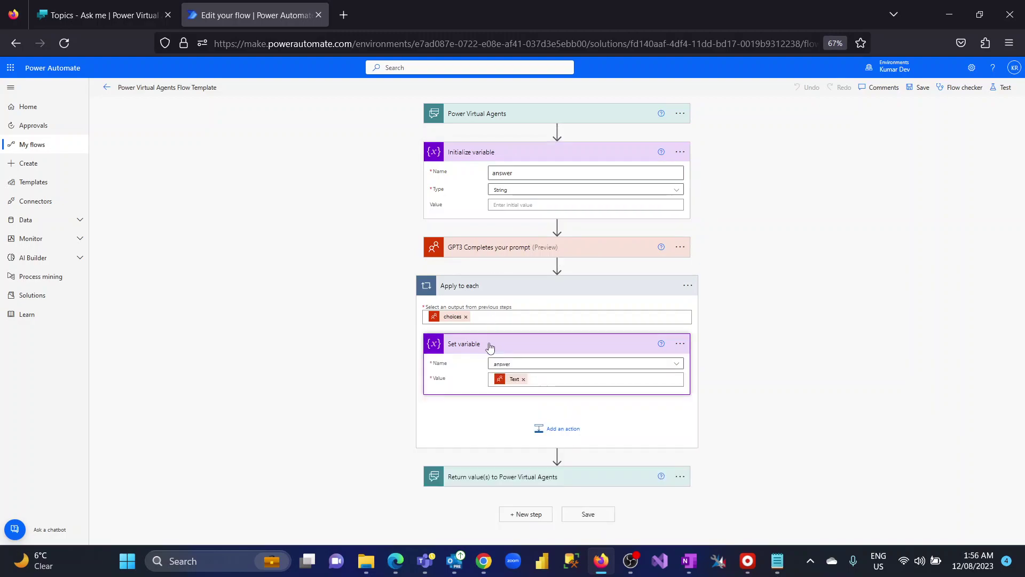
left_click(466, 258)
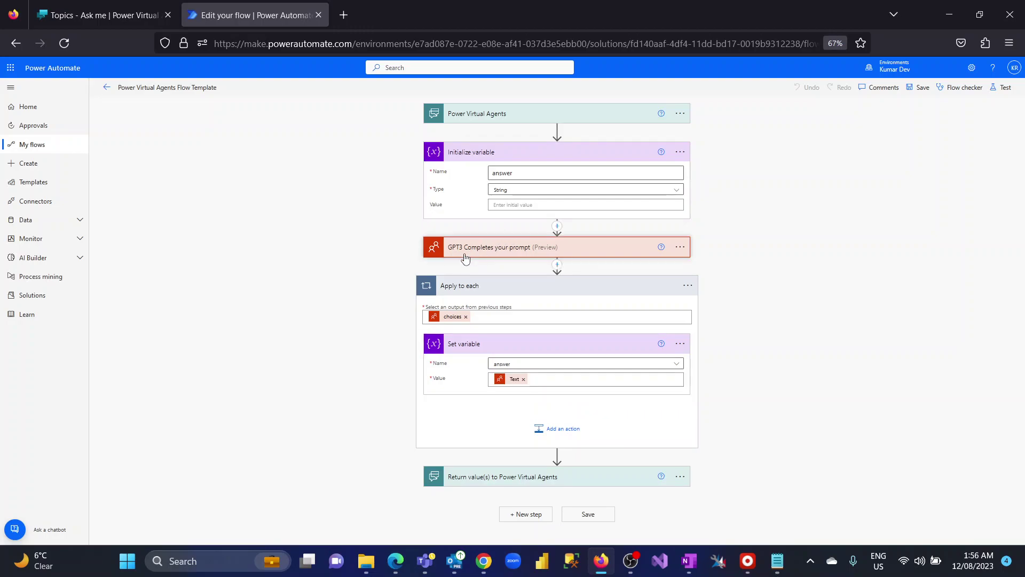
left_click(466, 258)
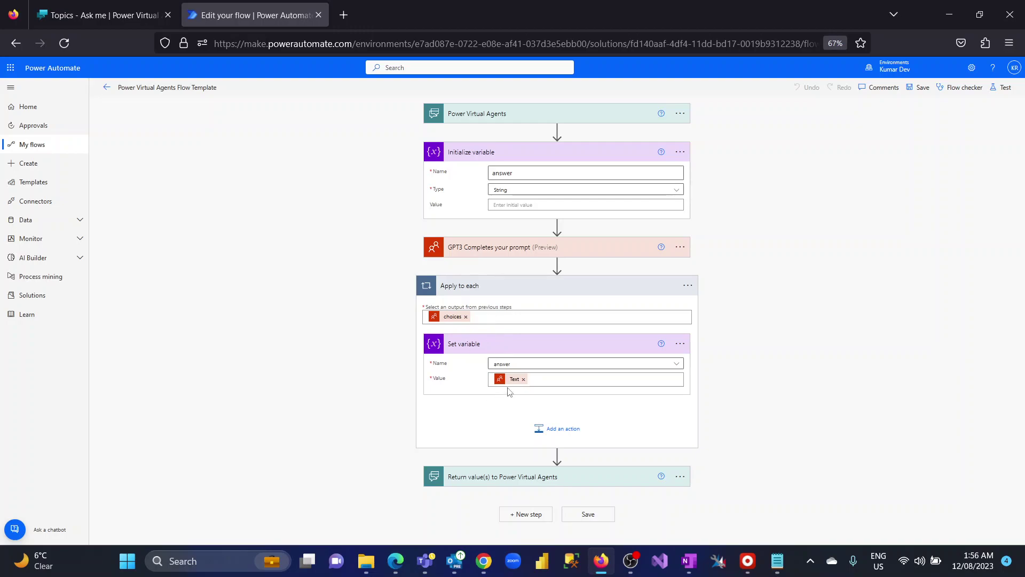
Review the GPT3 action's settings and the output returned to Power Virtual Agents, leaving those cards and Set variable collapsed
left_click(494, 251)
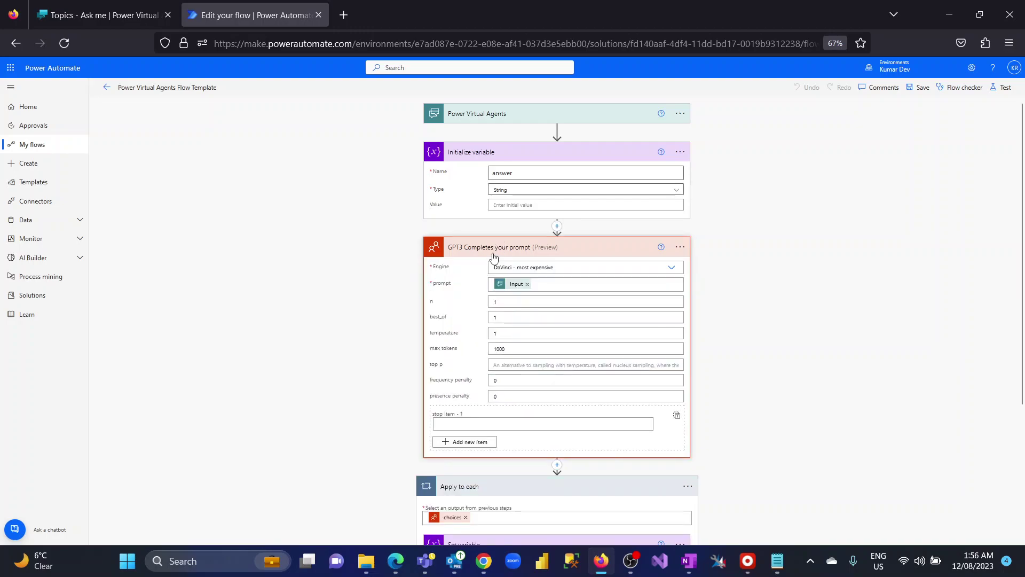
left_click(494, 254)
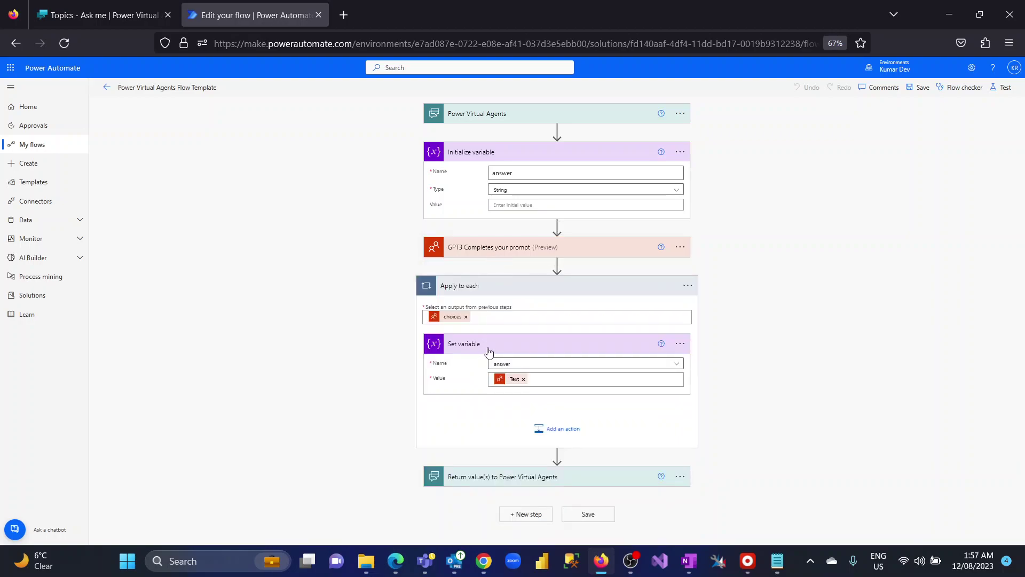
left_click(489, 350)
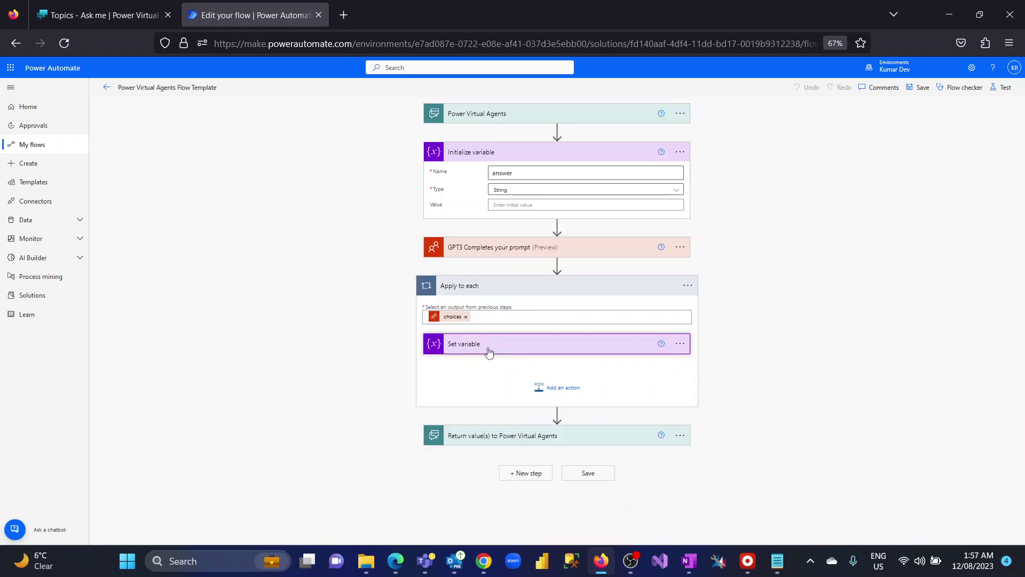
left_click(489, 435)
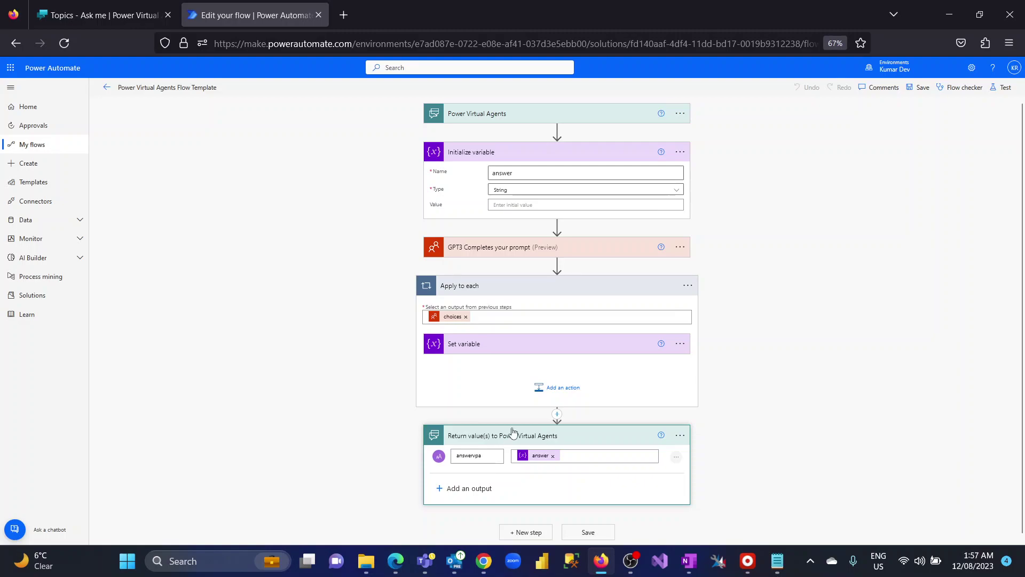
left_click(534, 436)
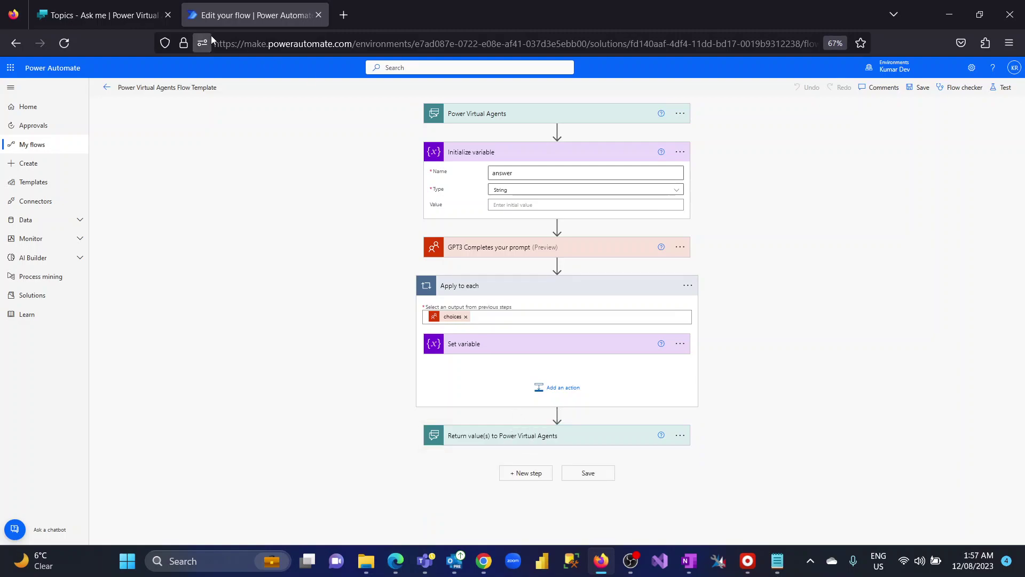
Return to the chatbot topic and set the flow action's Input (String) to the Question variable
left_click(131, 7)
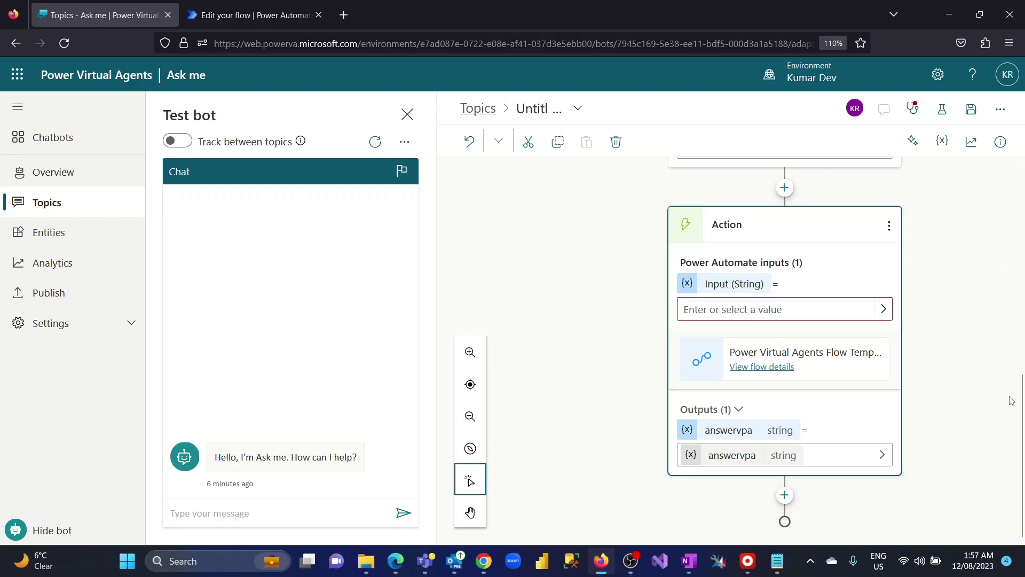
left_click_drag(1022, 411, 1020, 438)
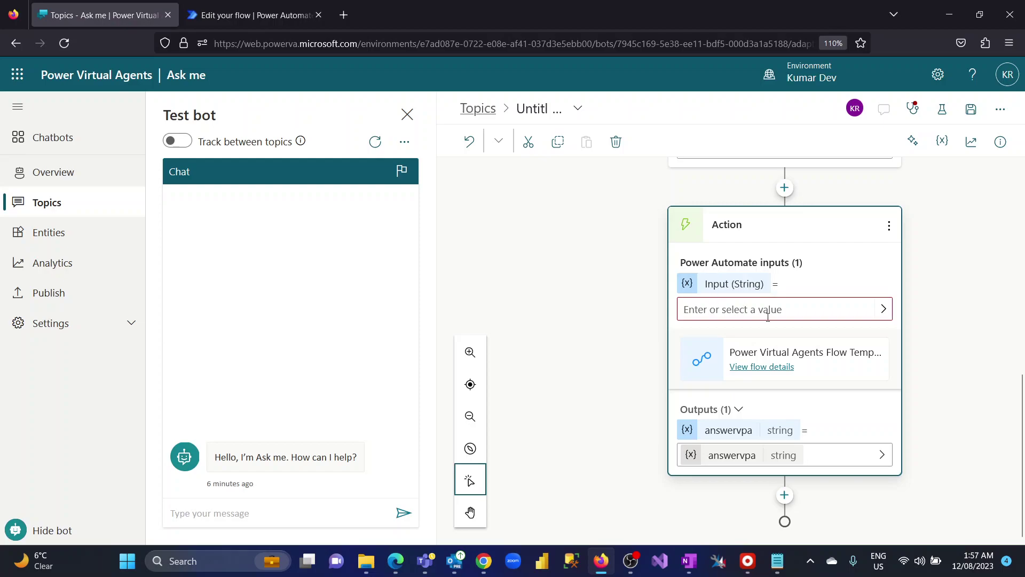
left_click(884, 308)
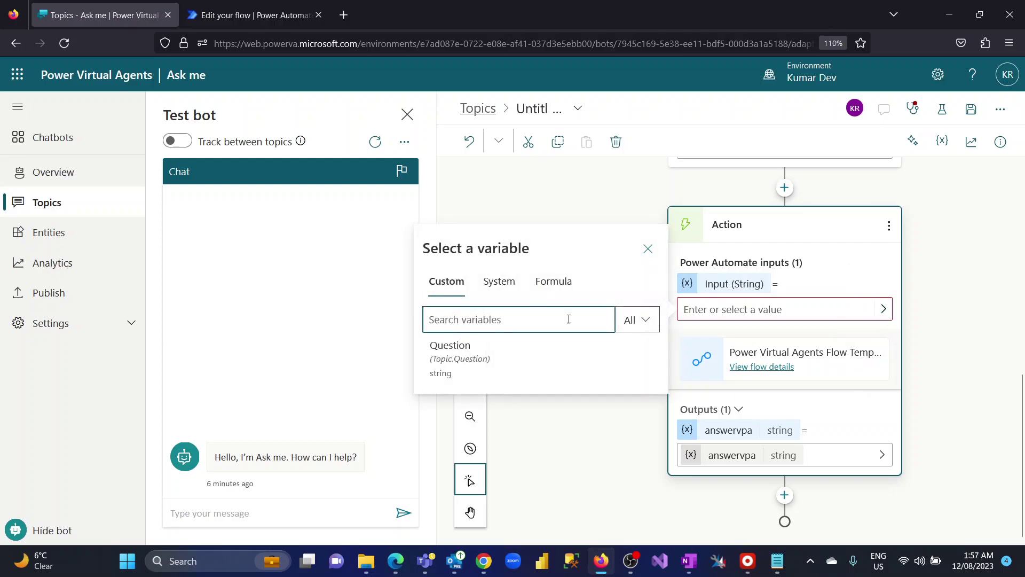
left_click(490, 354)
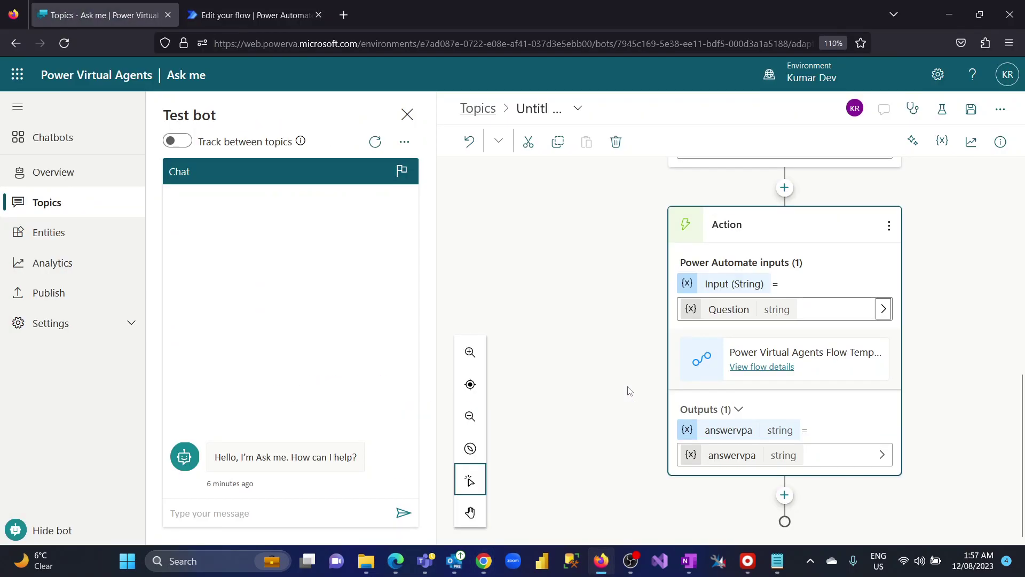
Compare the value the flow returns to Power Virtual Agents with the output of the topic's action node
left_click(256, 15)
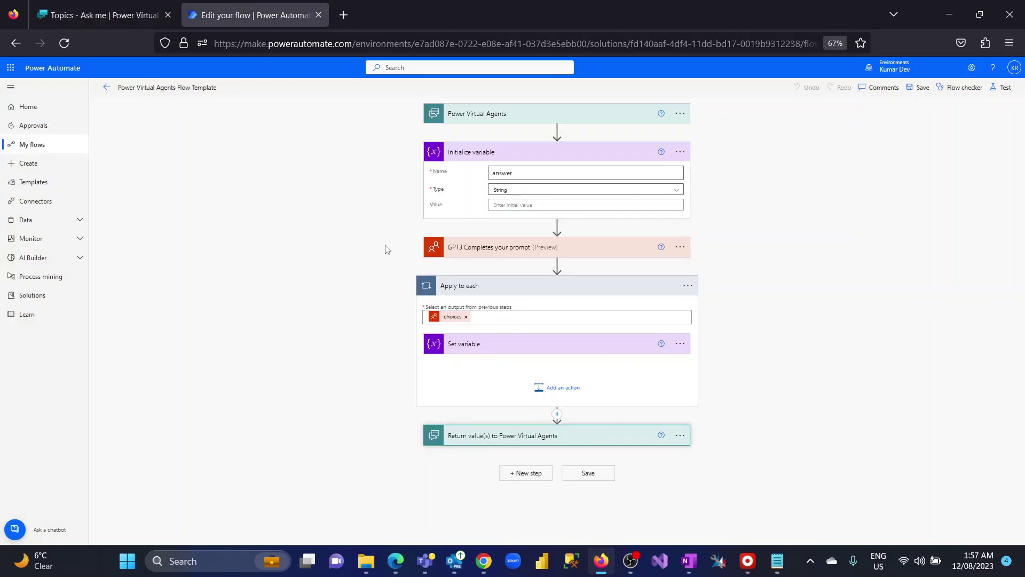
left_click(521, 440)
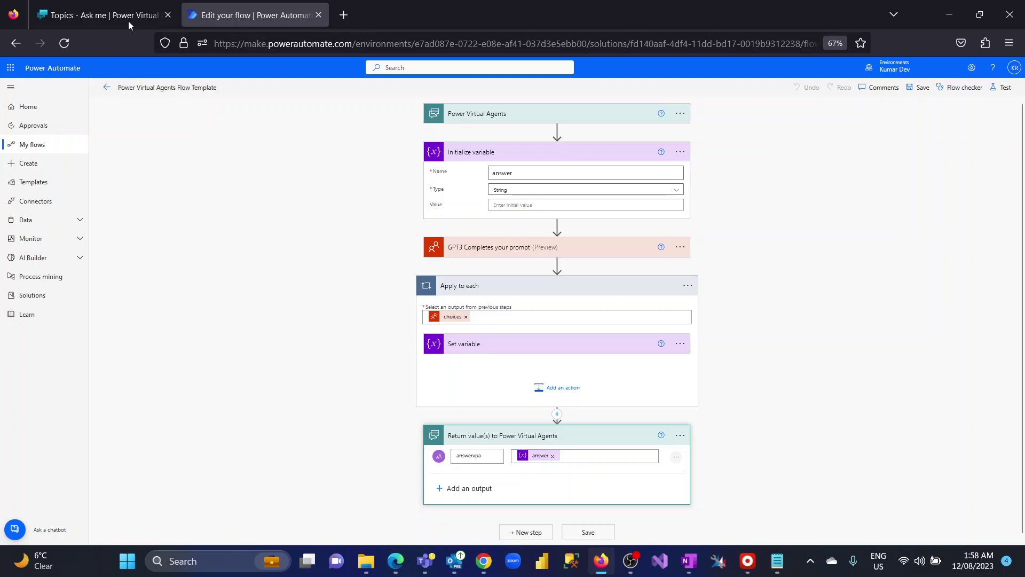
left_click(120, 6)
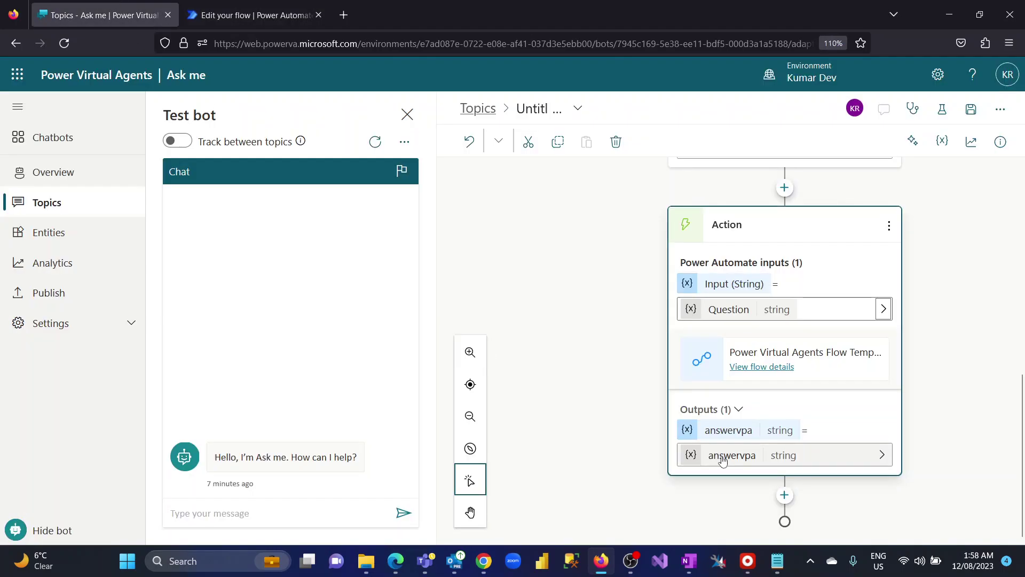
Add a message node after the flow action with the text "The answer retured from openai is :"
left_click(784, 495)
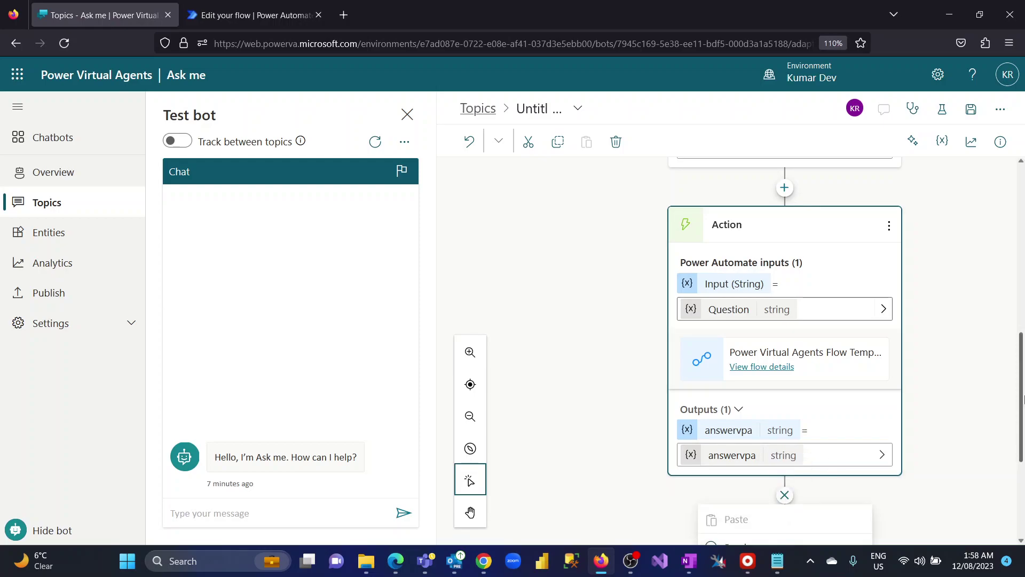
scroll(786, 406, "down", 4)
left_click(786, 361)
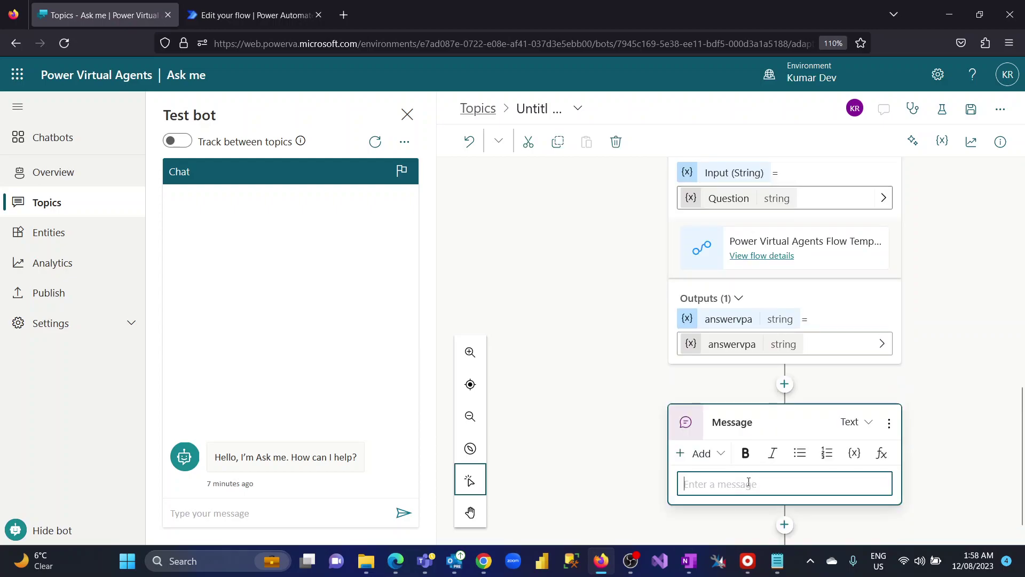
type("The answer re")
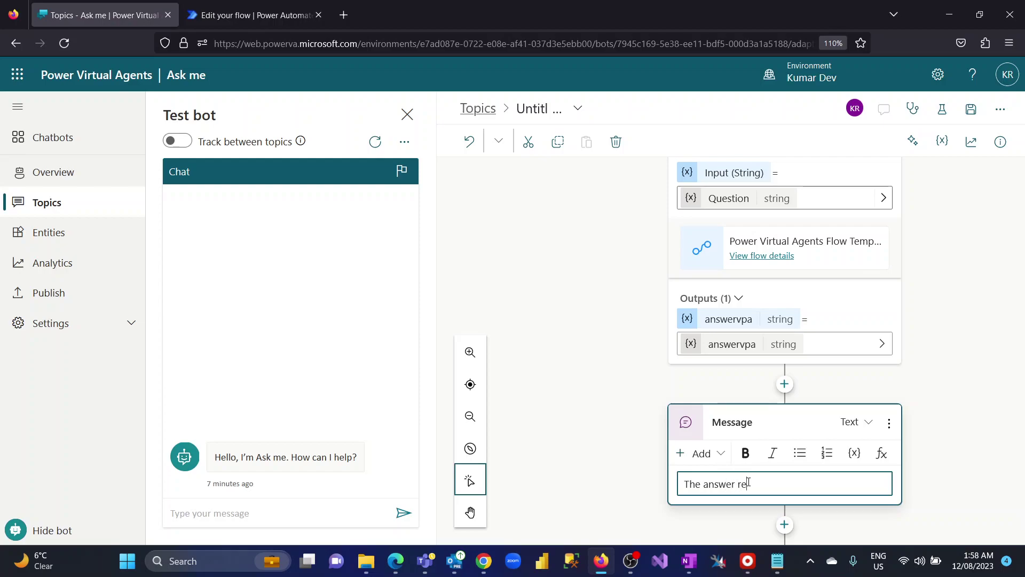
type("tured from openai is :")
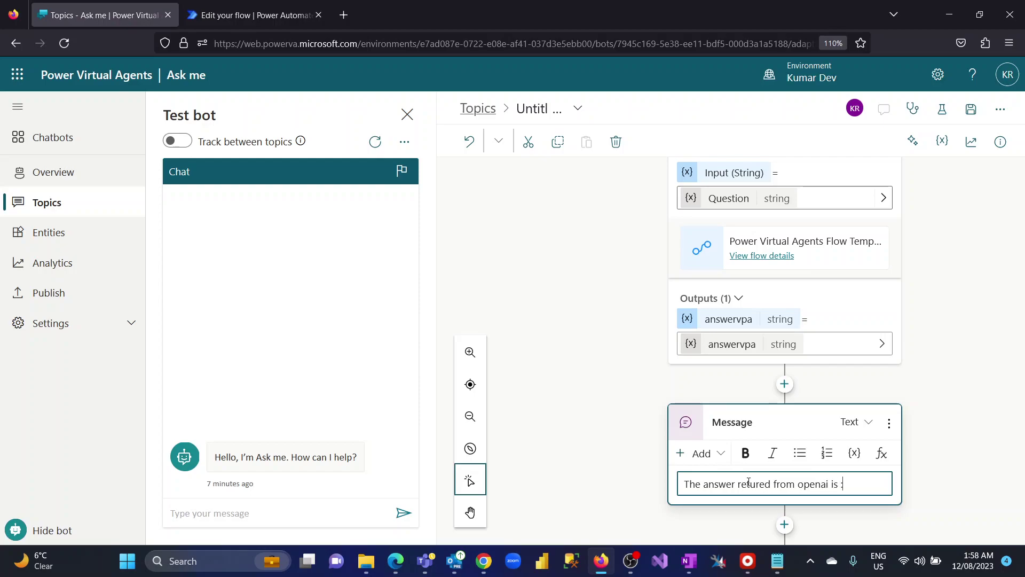
Insert the answervpa variable on a new line of the message
key("Return")
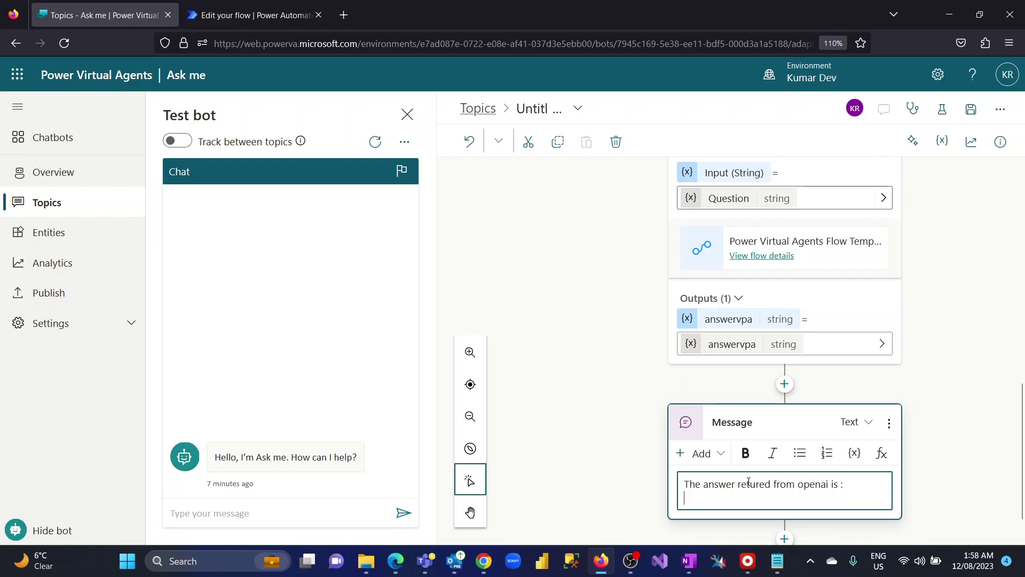
scroll(854, 454, "down", 1)
left_click(854, 409)
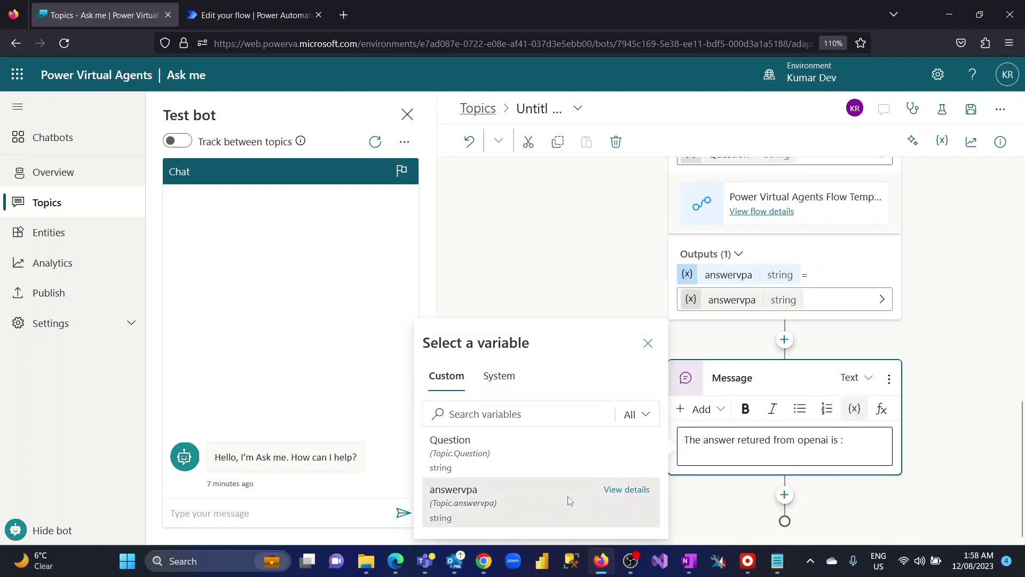
left_click(569, 499)
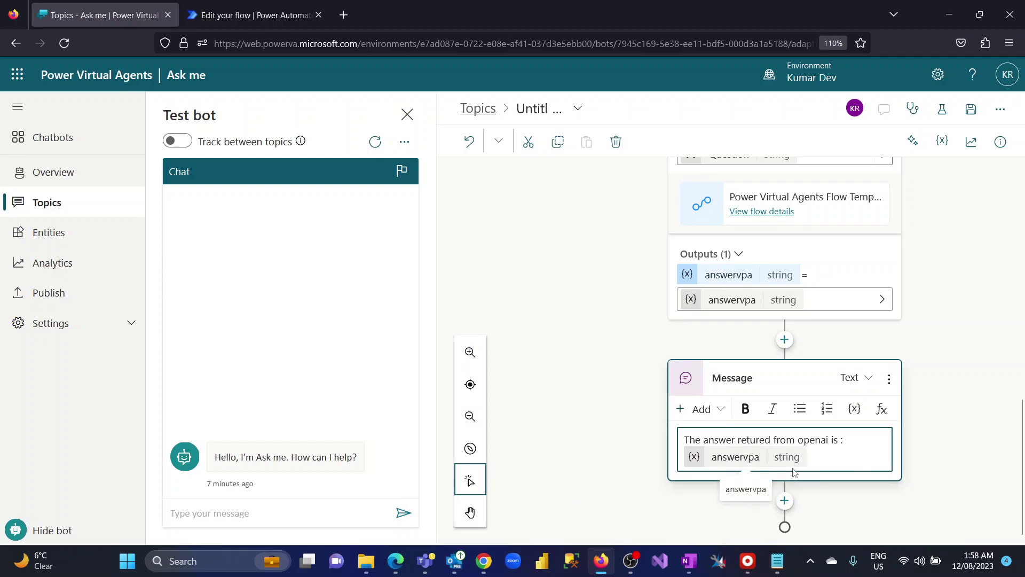
Add an End conversation node after the message and save the topic
left_click(789, 506)
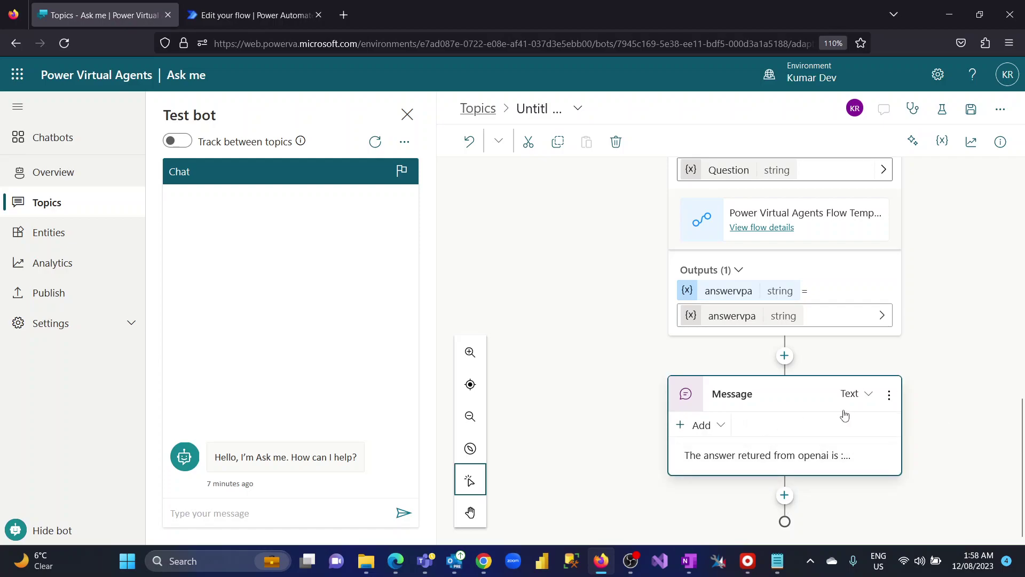
left_click(784, 495)
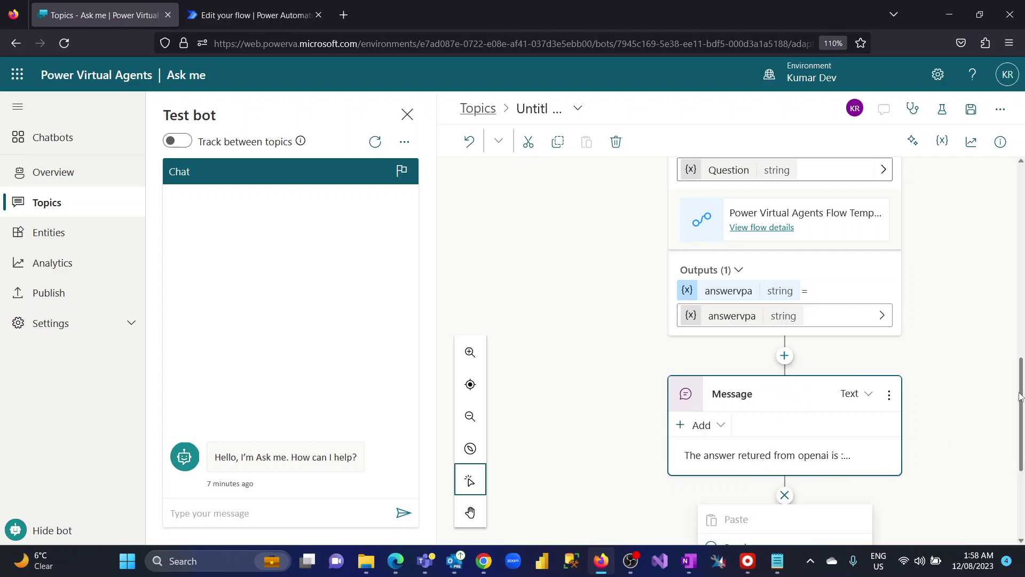
left_click_drag(1023, 393, 1022, 448)
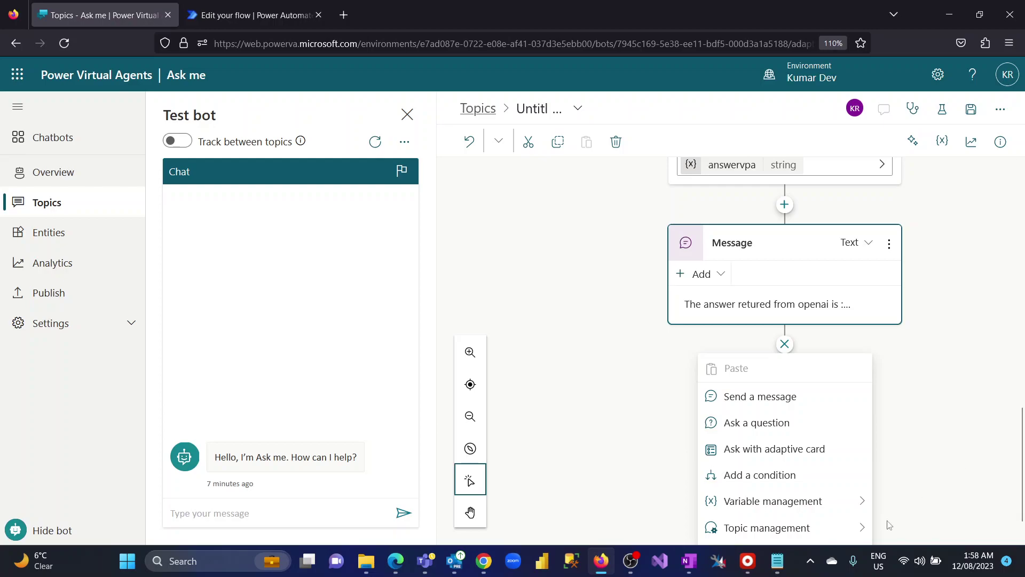
mouse_move(837, 534)
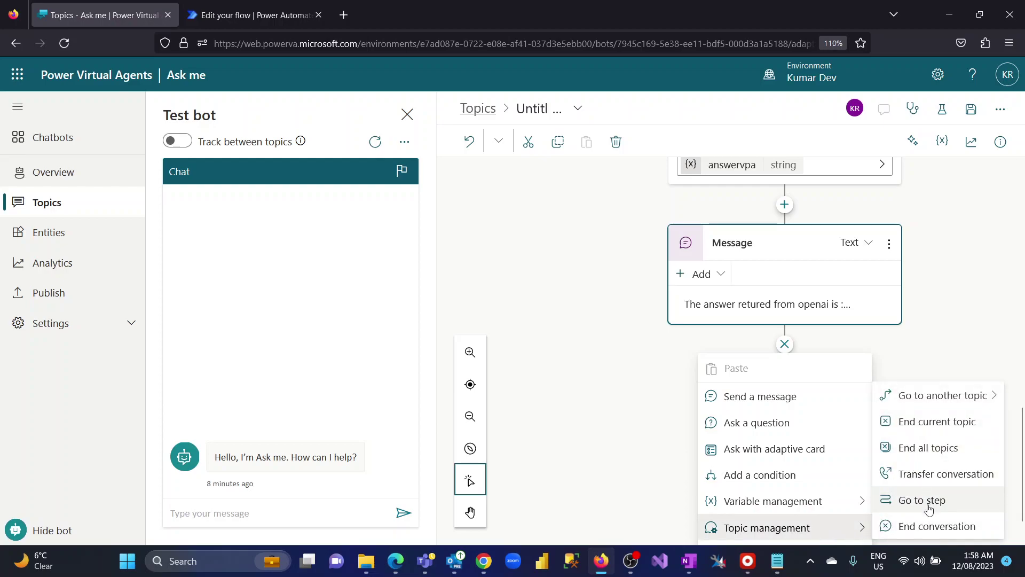
left_click(935, 528)
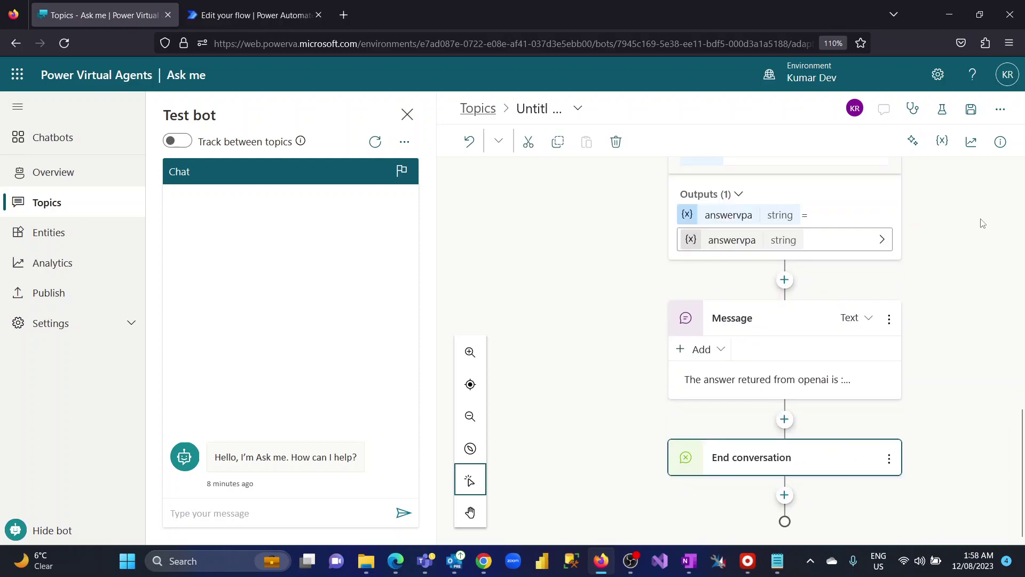
left_click(970, 109)
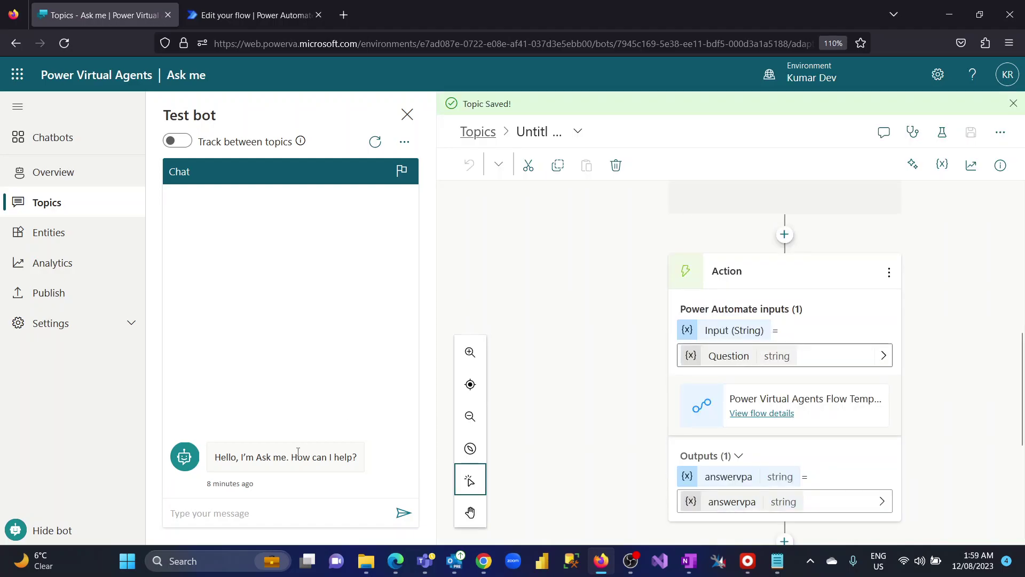
Check the topic's trigger phrases and start the topic in the test chat by sending "hi openai"
left_click(260, 514)
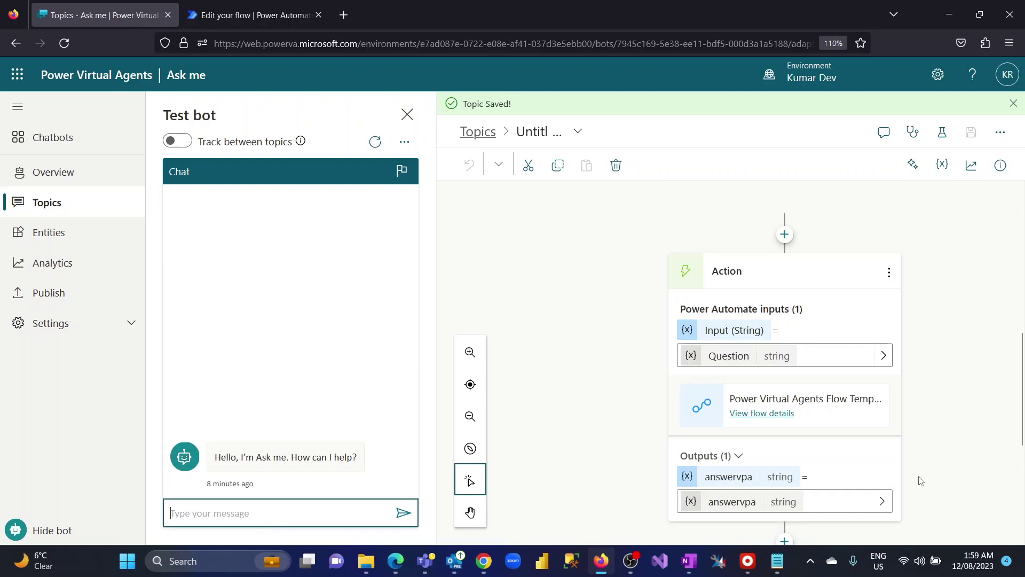
scroll(992, 218, "up", 5)
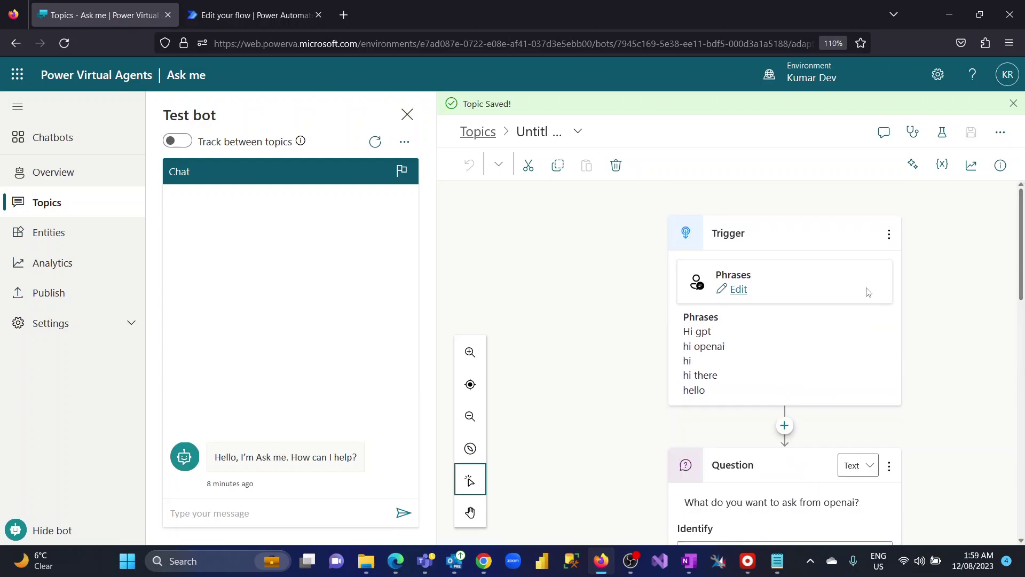
left_click(303, 513)
type("hi openai")
key("Return")
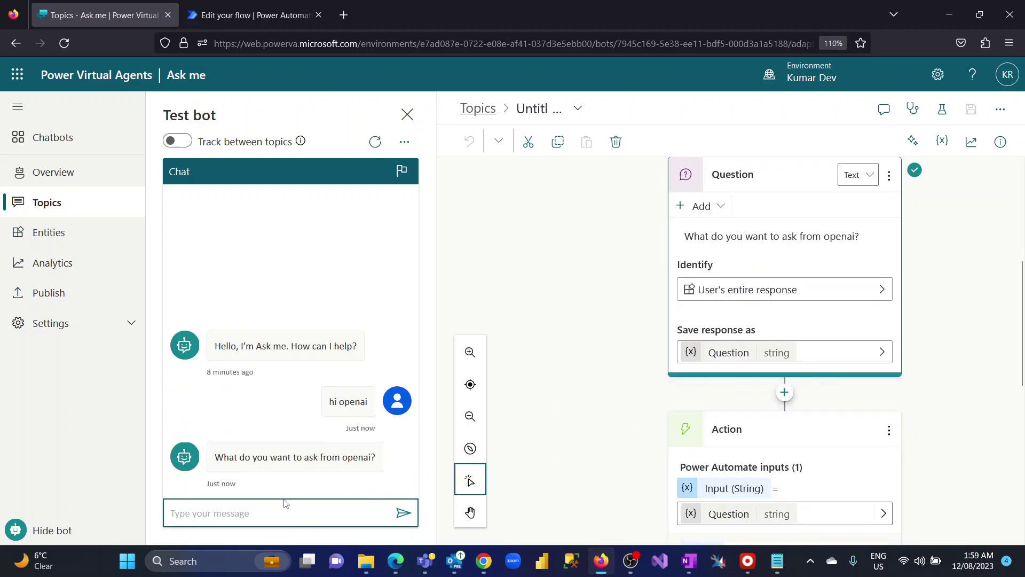
Answer the bot's question in the test chat with "what is the capital of australia"
left_click(321, 512)
type("what is the capita")
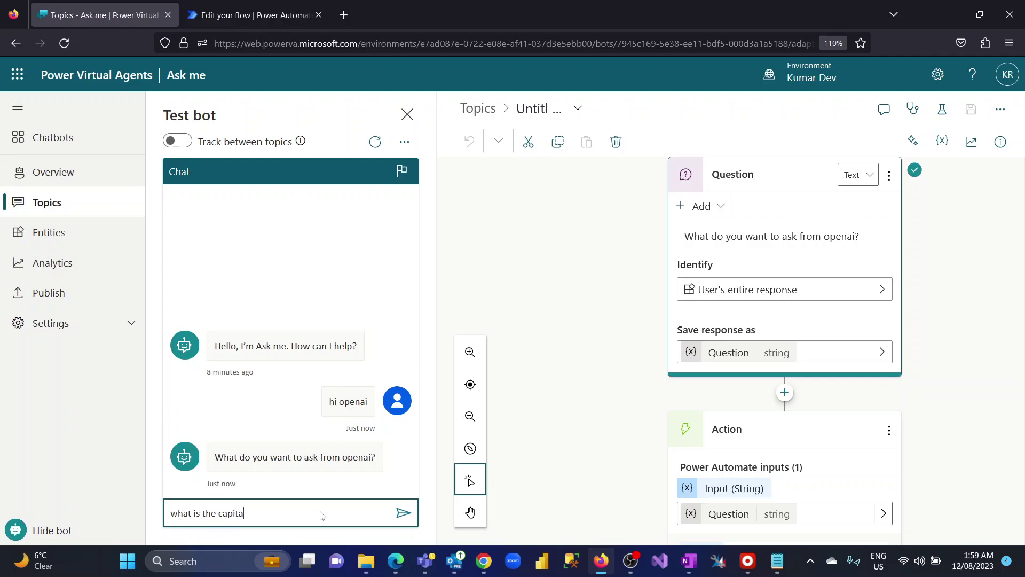
type("l of australia")
key("Return")
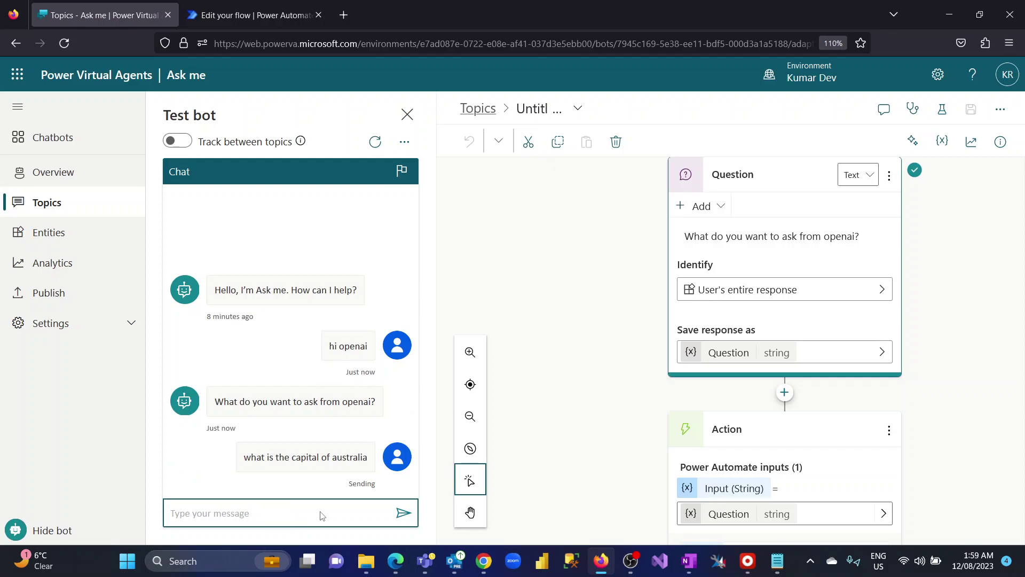